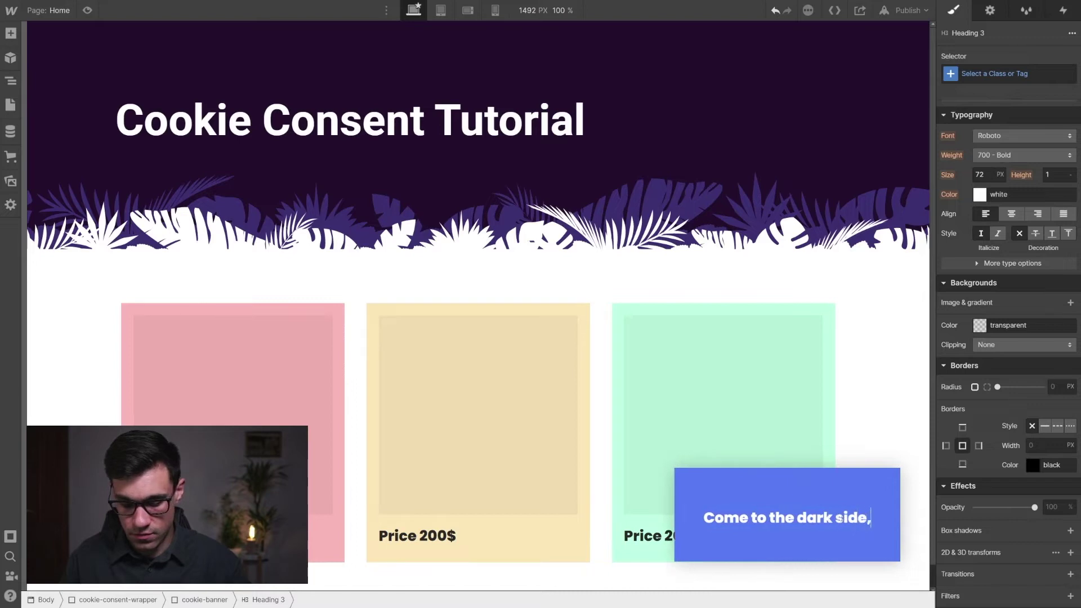
Step: Continue the banner heading with 'de, we have cookies!'
{"action": "type", "text": "cookies!"}
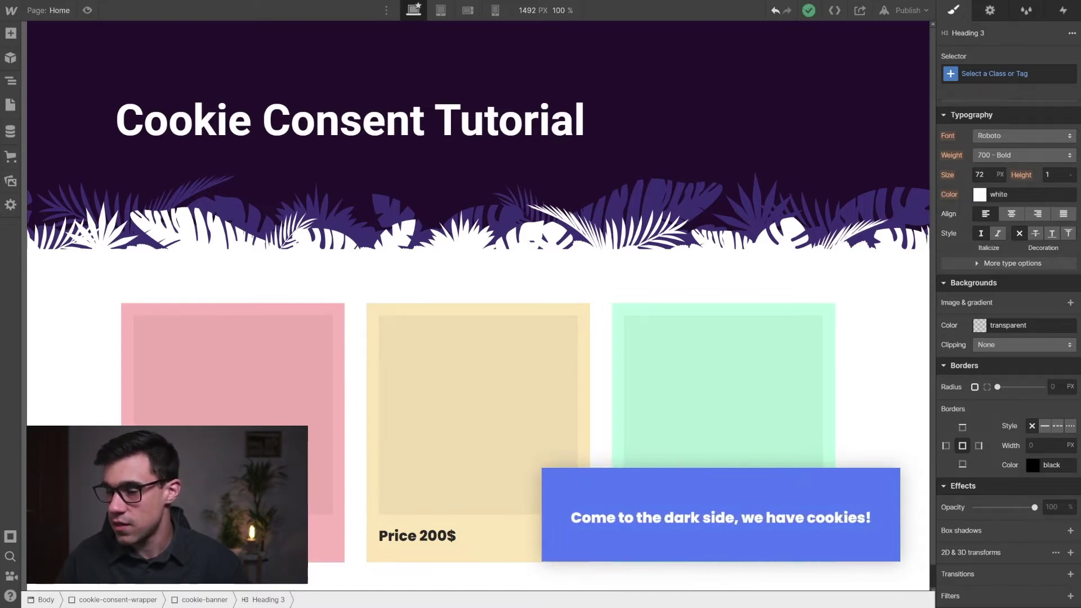
Step: Finish the heading and insert a placeholder Paragraph below it in the cookie banner
{"action": "left_click", "coordinate": [816, 544]}
{"action": "left_click", "coordinate": [807, 526]}
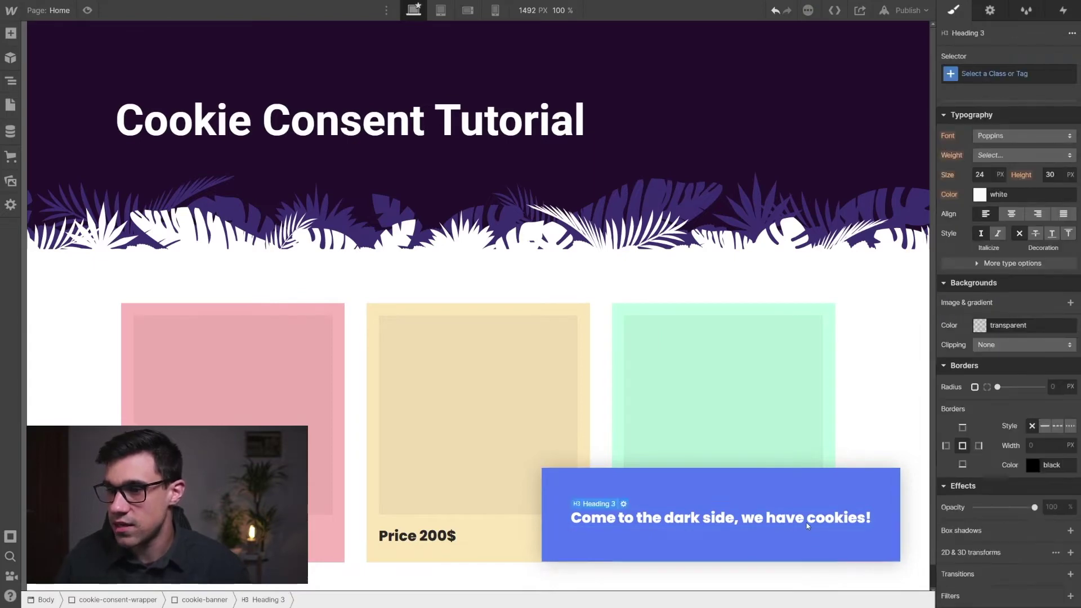
{"action": "key", "text": "ctrl+e"}
{"action": "type", "text": "pa"}
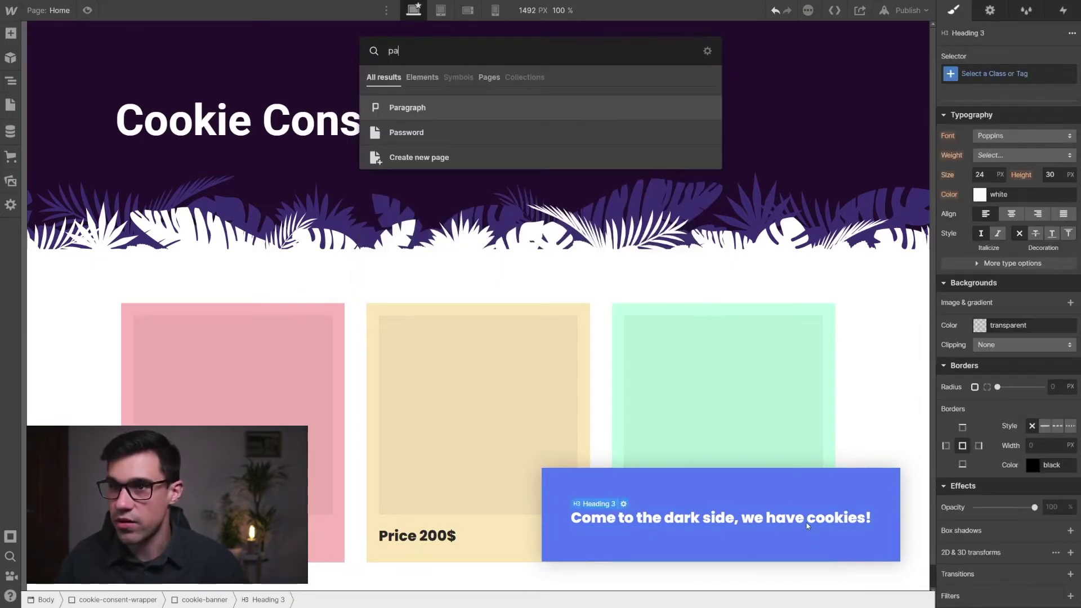
{"action": "key", "text": "Return"}
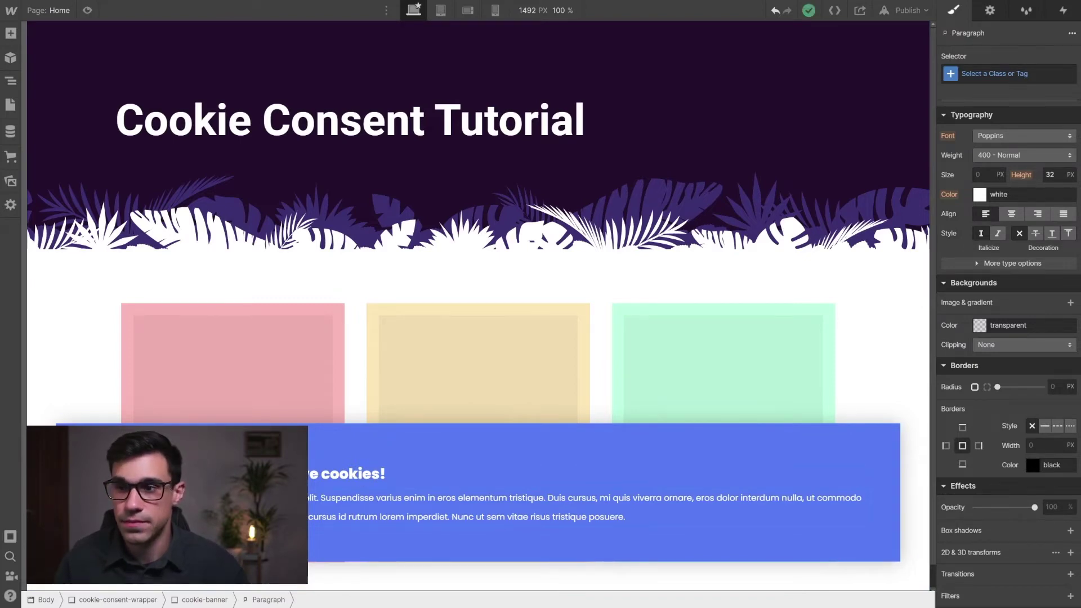
{"action": "left_click", "coordinate": [117, 599]}
{"action": "left_click", "coordinate": [762, 518]}
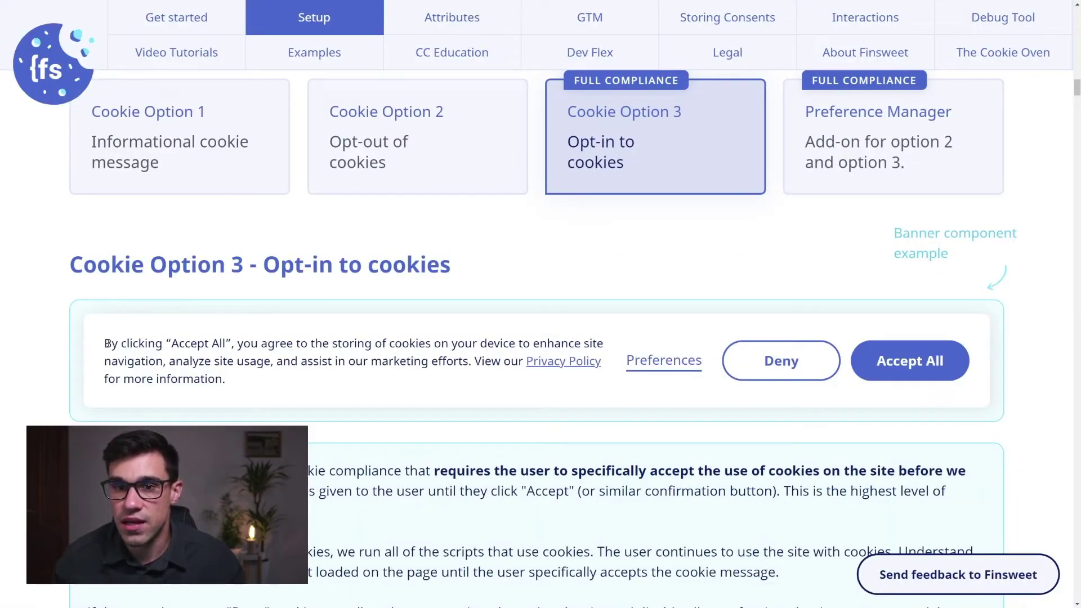
Step: Select and copy the consent sentence from the Cookie Option 3 example banner
{"action": "left_click_drag", "start_coordinate": [104, 343], "coordinate": [229, 384]}
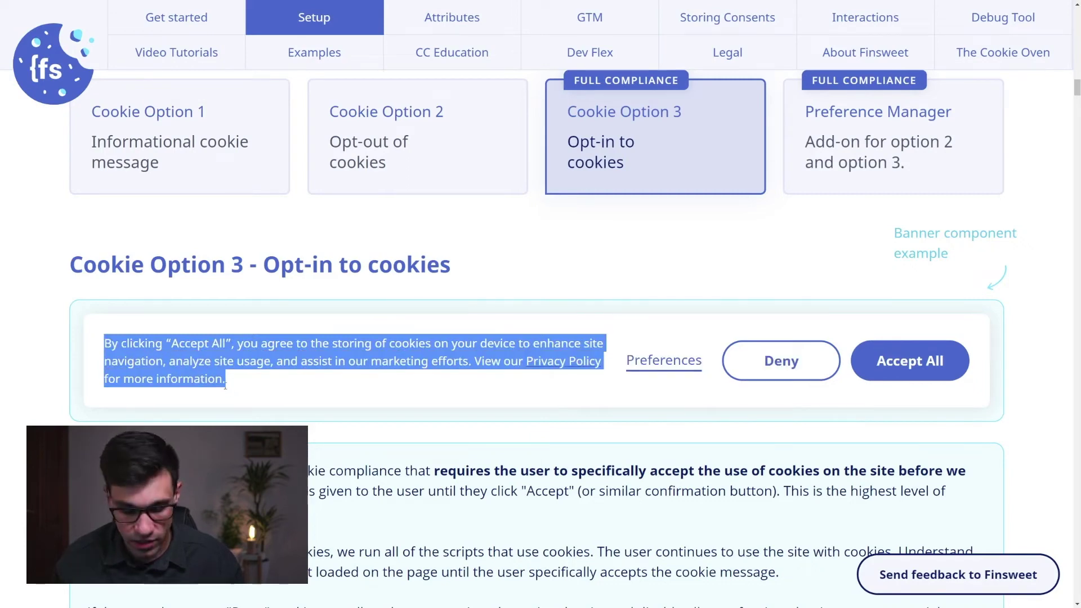
{"action": "left_click", "coordinate": [227, 381]}
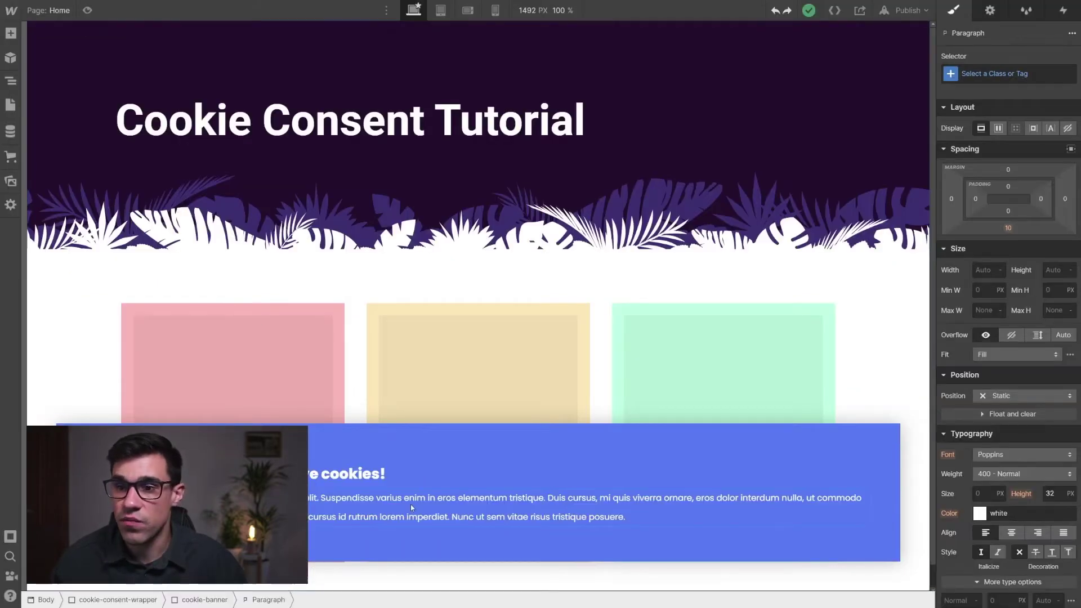
Step: Paste the consent sentence into the paragraph and limit the cookie-banner to 768 px max width
{"action": "key", "text": "ctrl+v"}
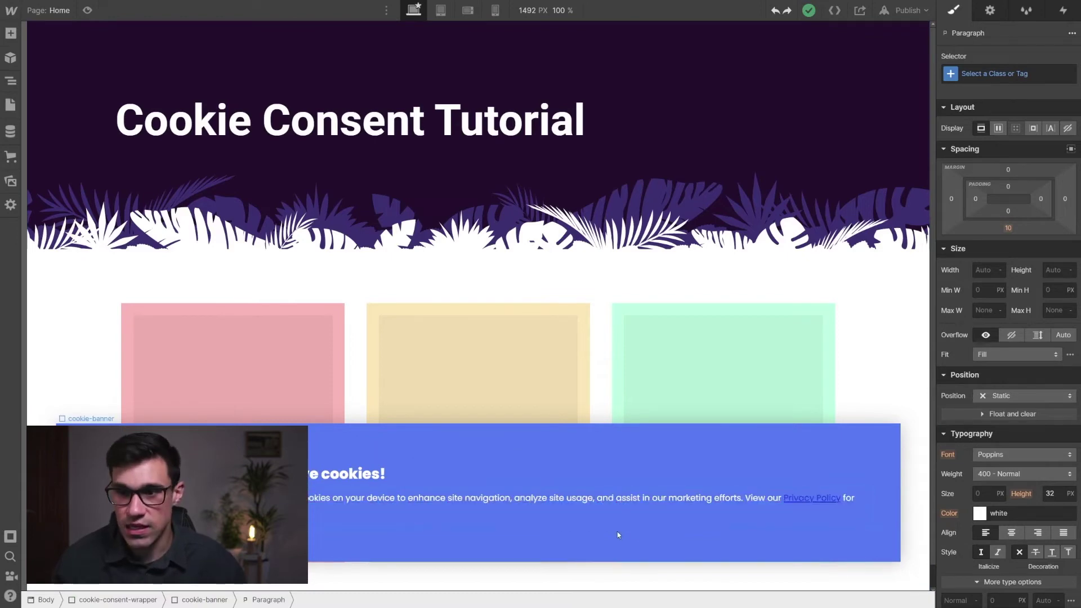
{"action": "left_click", "coordinate": [770, 460]}
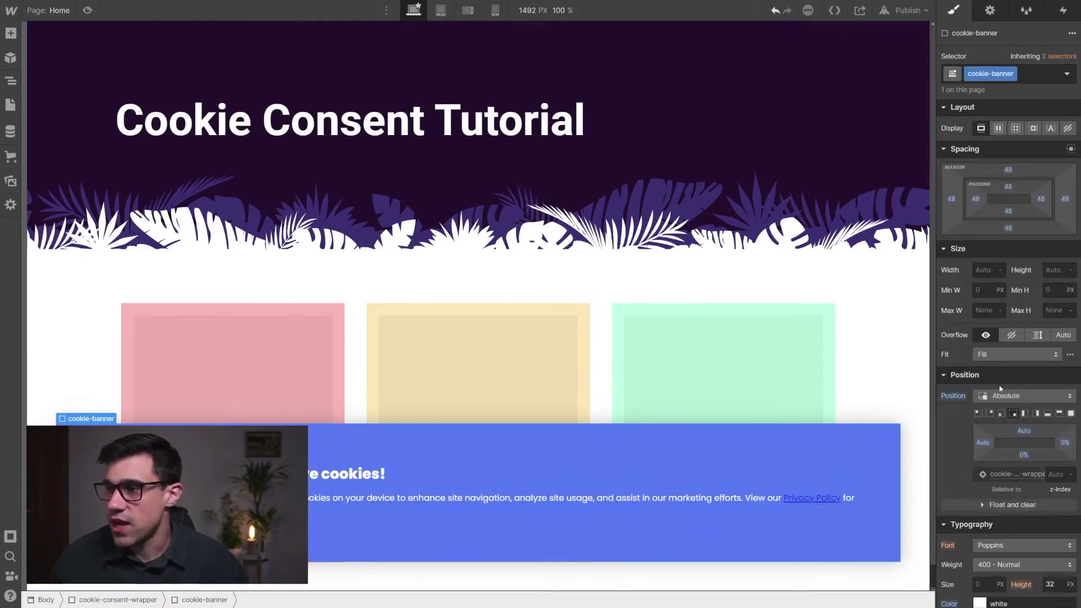
{"action": "left_click", "coordinate": [984, 311]}
{"action": "double_click", "coordinate": [980, 310]}
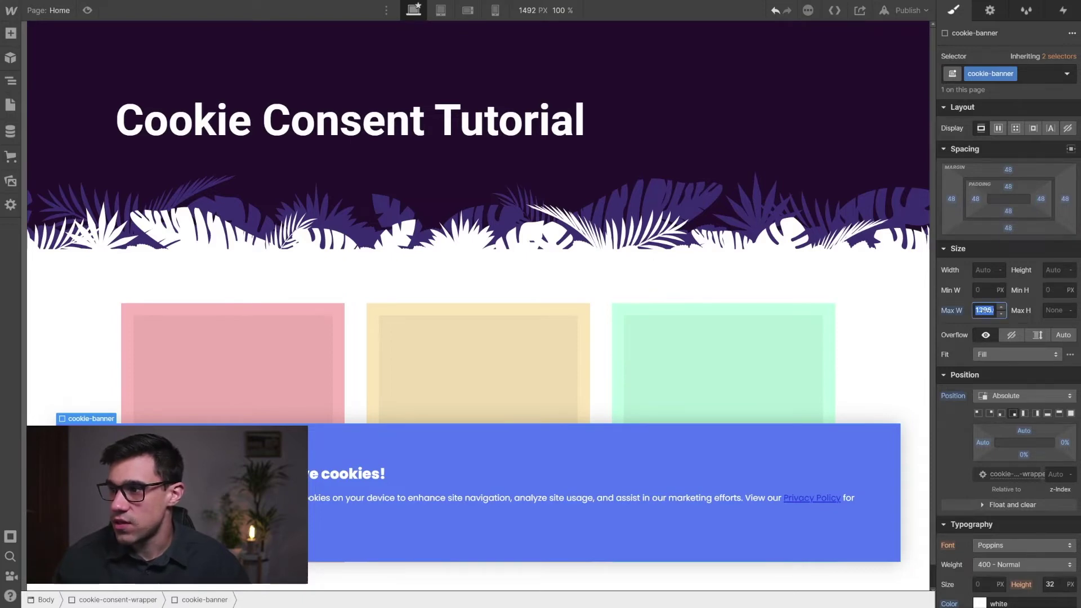
{"action": "type", "text": "768"}
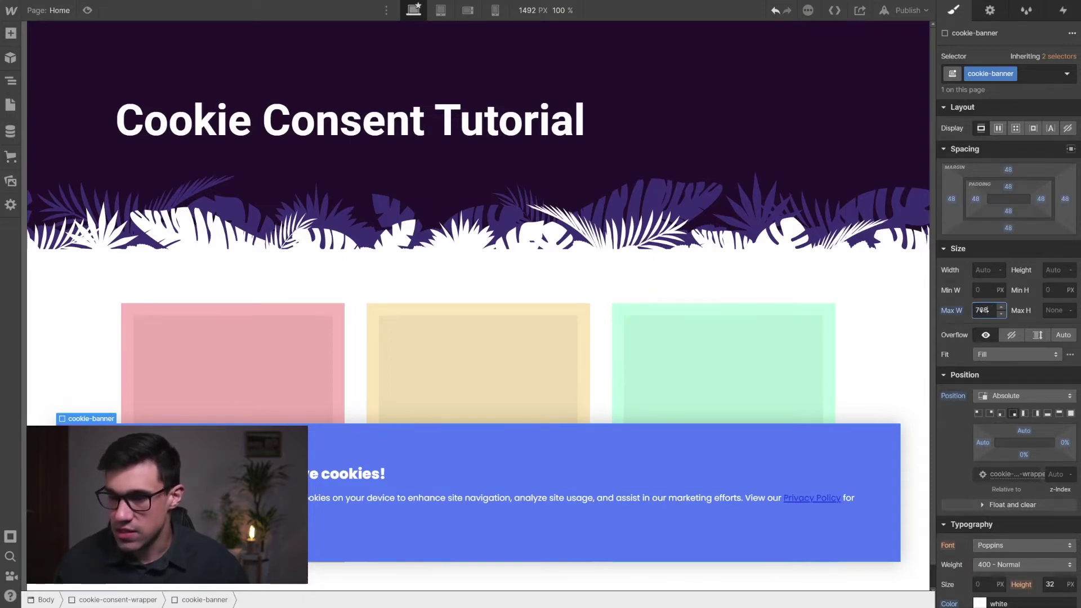
{"action": "key", "text": "Return"}
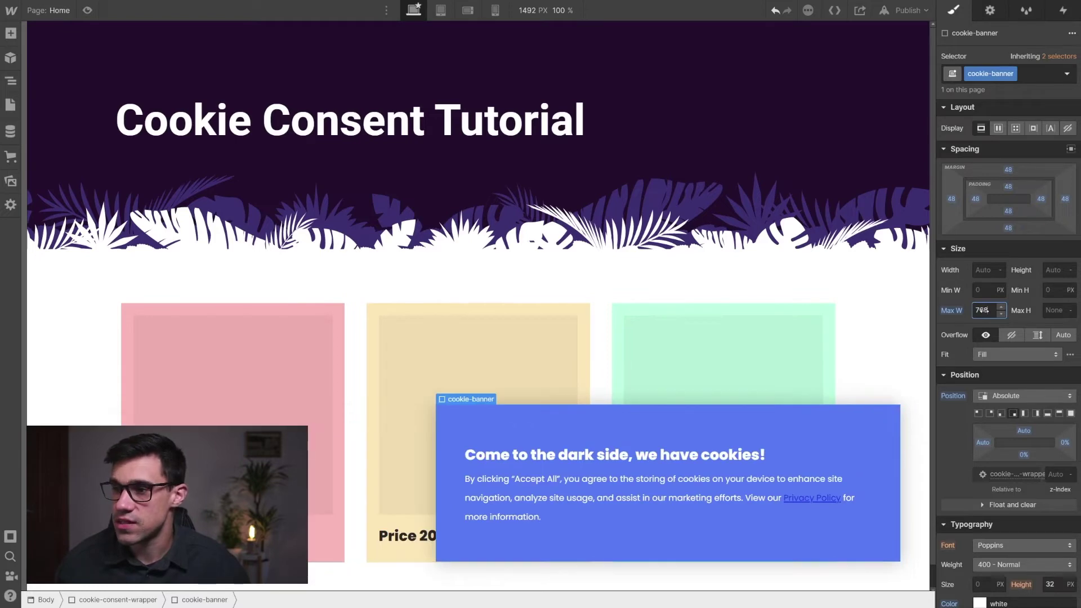
{"action": "left_click", "coordinate": [784, 540]}
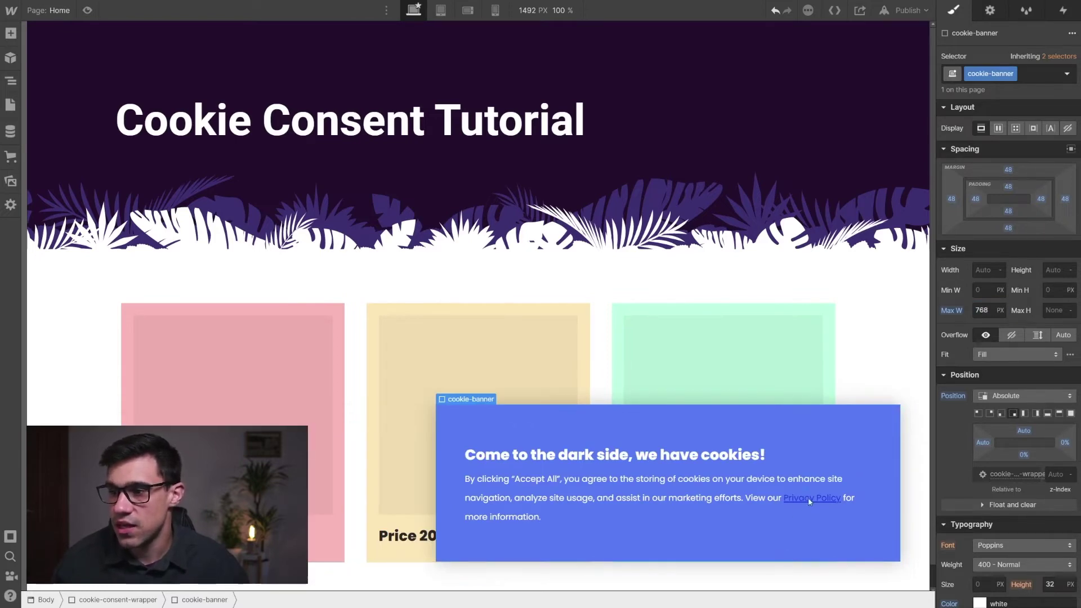
Step: Darken the cookie-banner background to #2e56d8
{"action": "left_click", "coordinate": [829, 503]}
{"action": "left_click", "coordinate": [858, 535]}
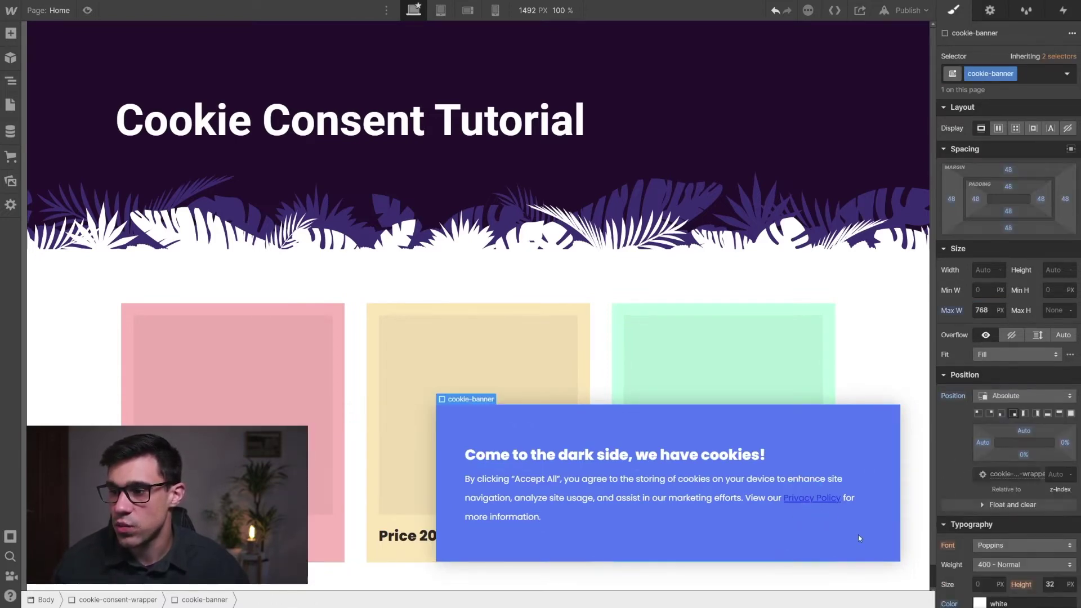
{"action": "scroll", "coordinate": [988, 522], "scroll_direction": "down", "scroll_amount": 5}
{"action": "scroll", "coordinate": [1003, 500], "scroll_direction": "down", "scroll_amount": 4}
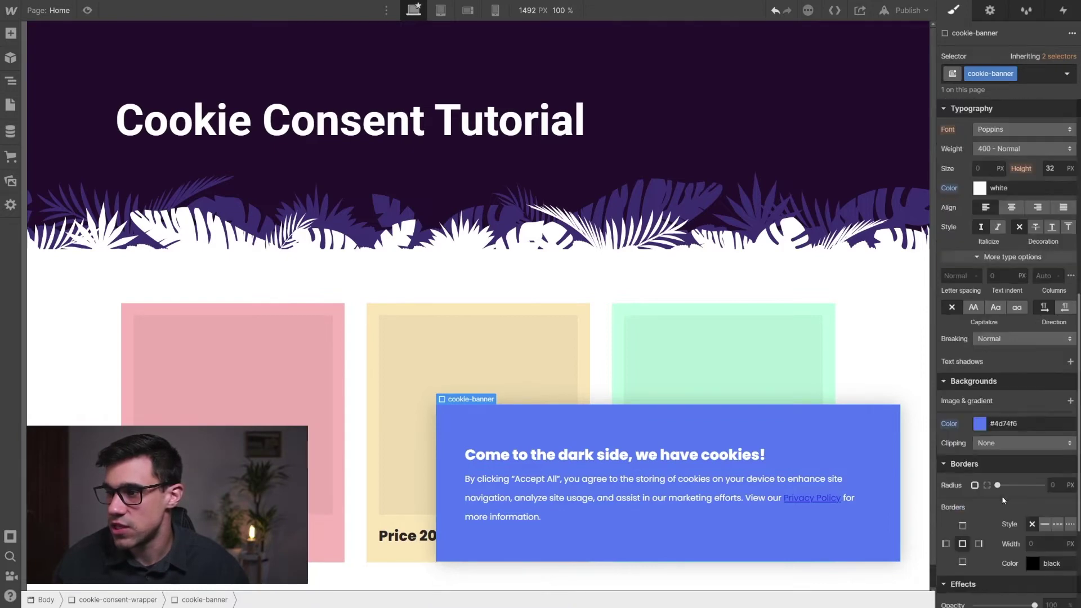
{"action": "left_click", "coordinate": [991, 423]}
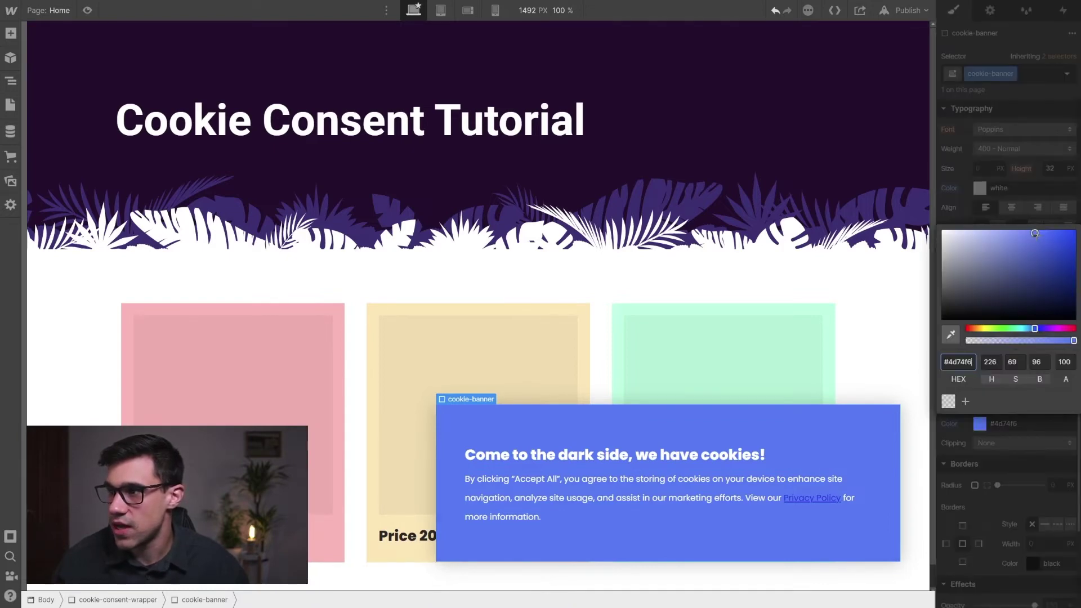
{"action": "left_click_drag", "start_coordinate": [1035, 233], "coordinate": [1049, 246]}
{"action": "left_click", "coordinate": [817, 458]}
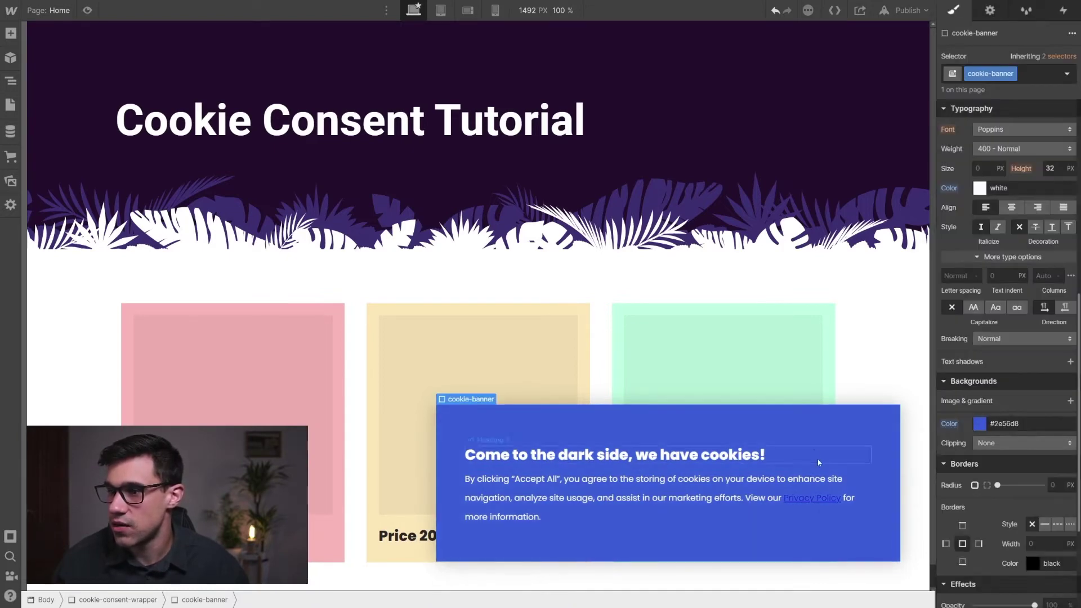
Step: Turn the Privacy Policy link text yellow, #fff263
{"action": "left_click", "coordinate": [812, 498]}
{"action": "scroll", "coordinate": [1032, 434], "scroll_direction": "down", "scroll_amount": 1}
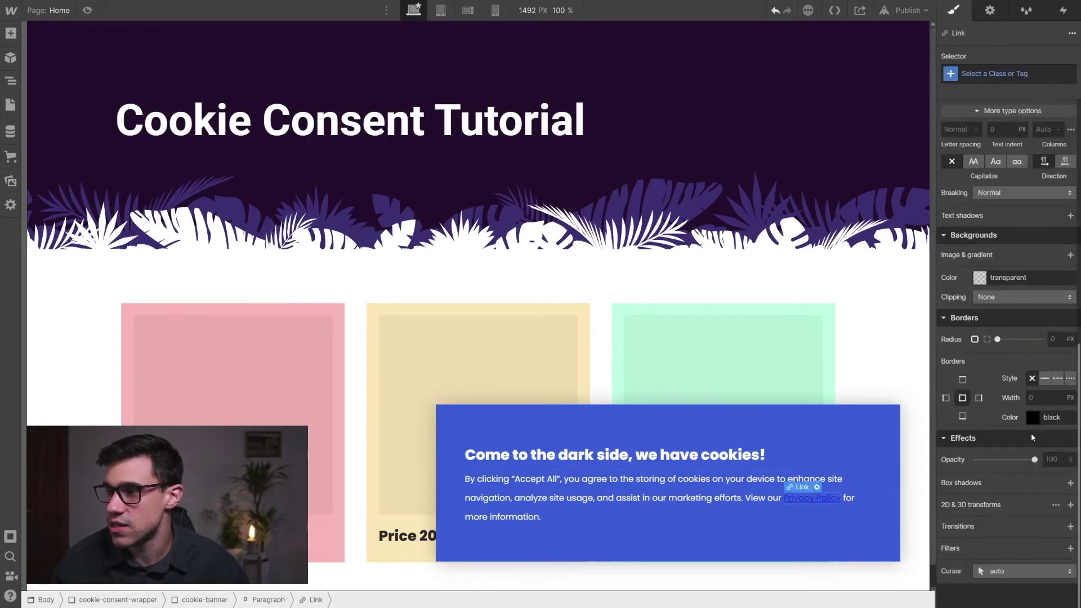
{"action": "scroll", "coordinate": [1032, 437], "scroll_direction": "up", "scroll_amount": 3}
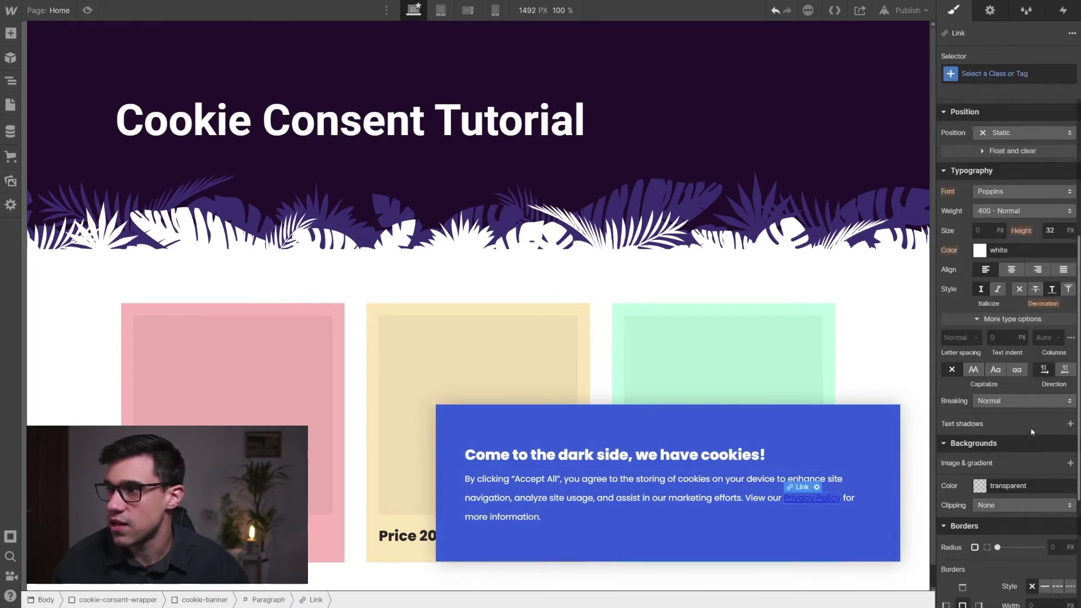
{"action": "left_click", "coordinate": [980, 487]}
{"action": "left_click", "coordinate": [980, 250]}
{"action": "left_click", "coordinate": [980, 250]}
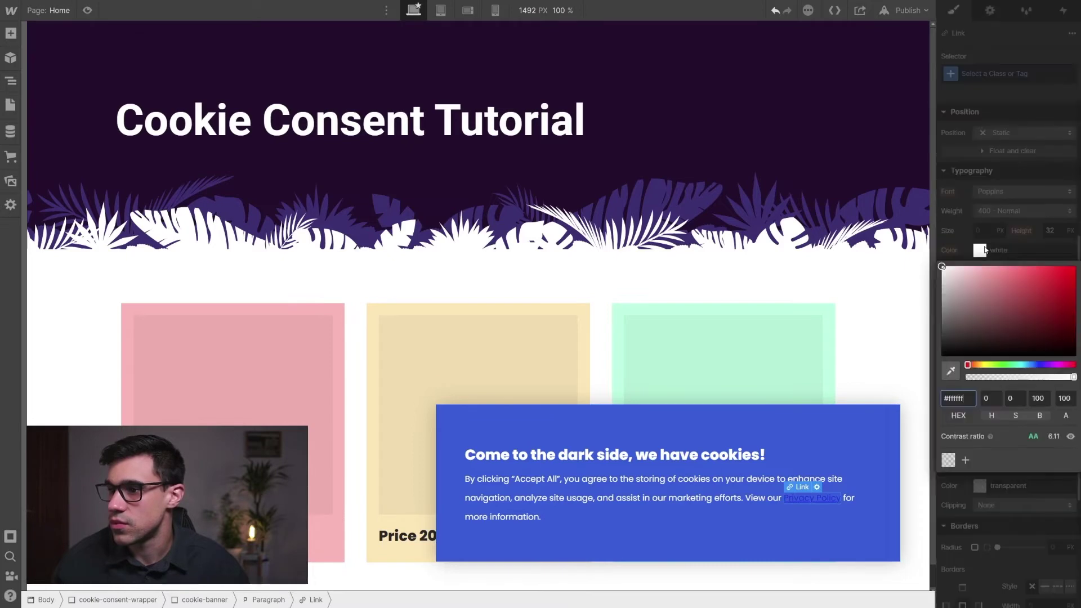
{"action": "left_click", "coordinate": [984, 365]}
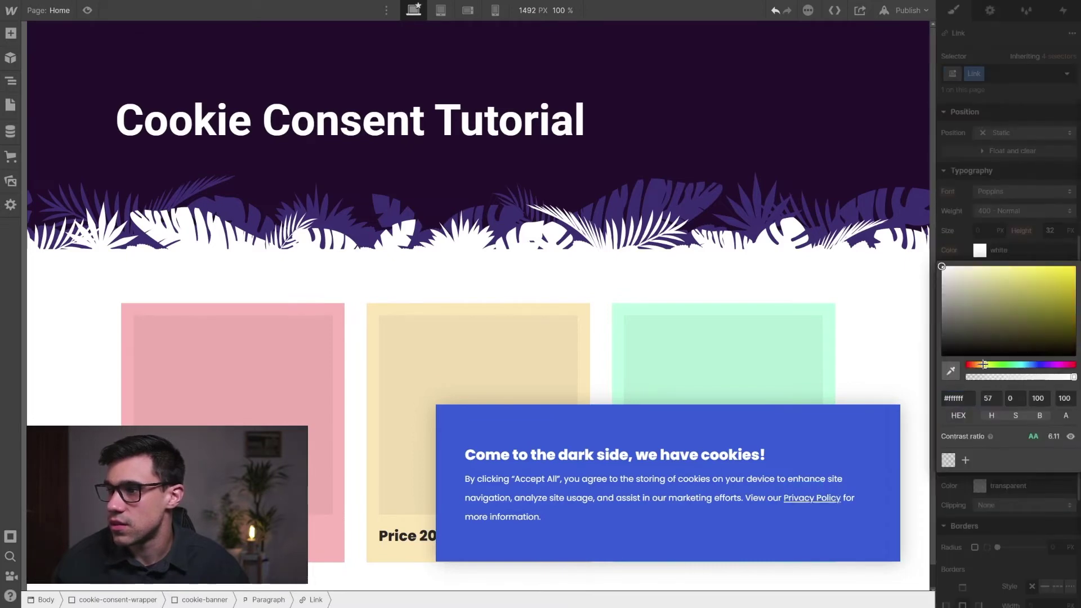
{"action": "left_click_drag", "start_coordinate": [974, 267], "coordinate": [1023, 264]}
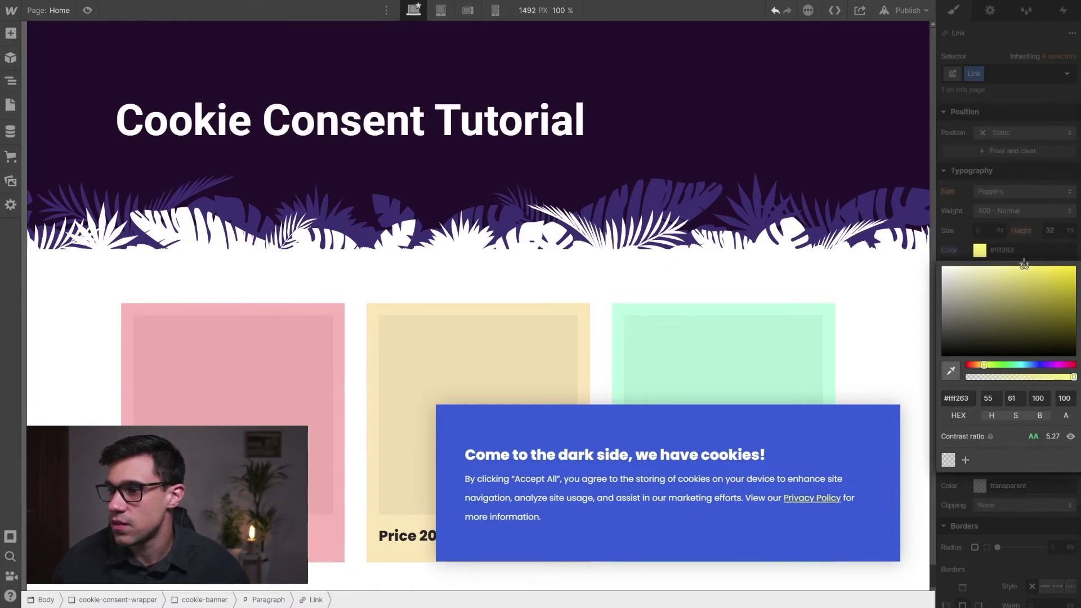
{"action": "left_click", "coordinate": [1039, 228]}
{"action": "left_click", "coordinate": [621, 507]}
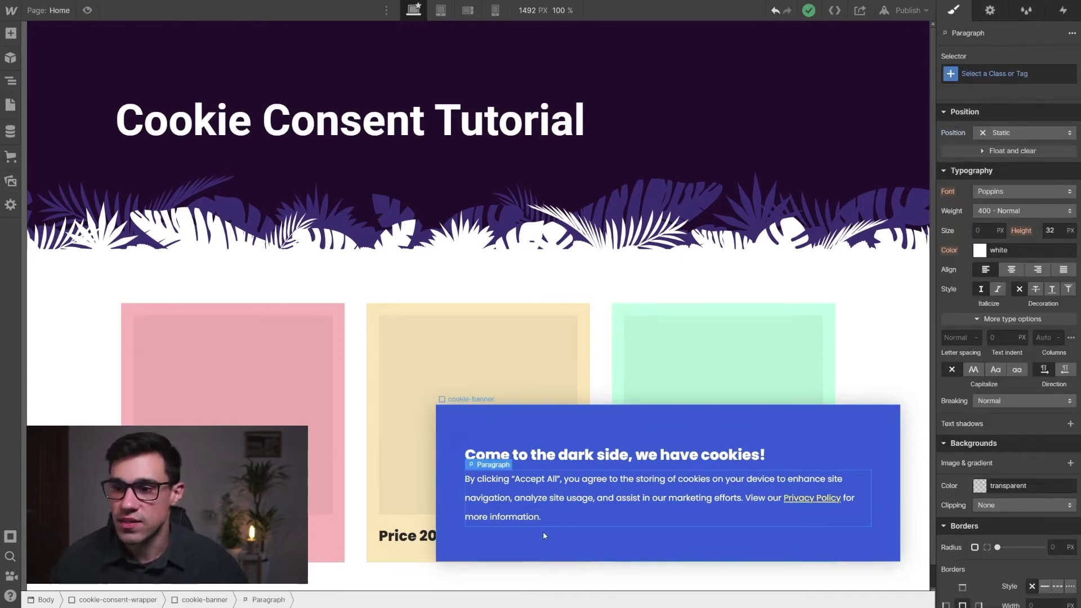
Step: Insert a Div Block below the paragraph with a Button inside, given the class 'button'
{"action": "key", "text": "ctrl+e"}
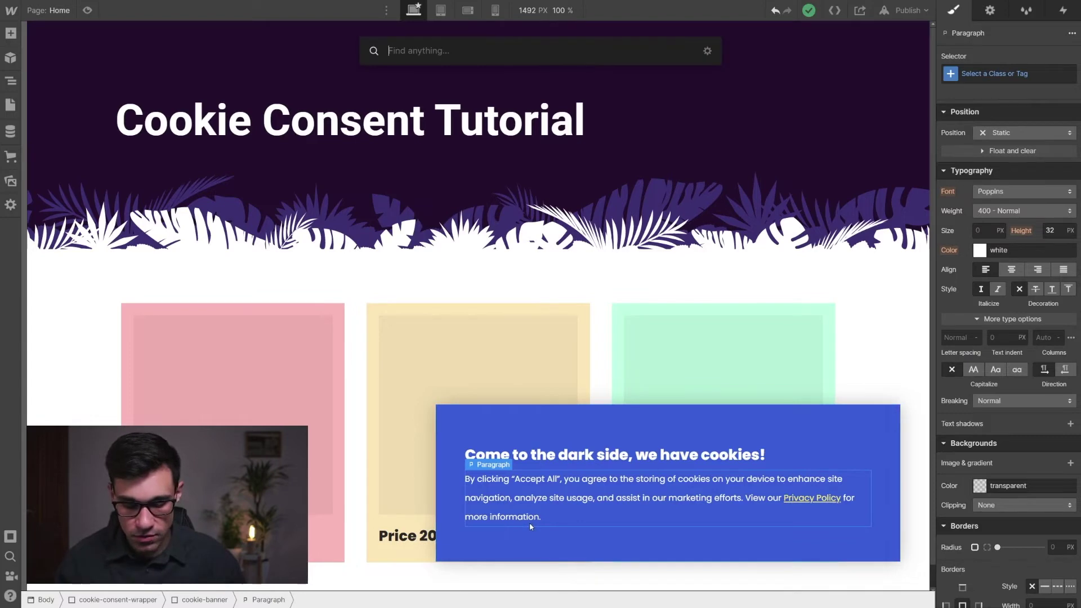
{"action": "type", "text": "div"}
{"action": "key", "text": "Return"}
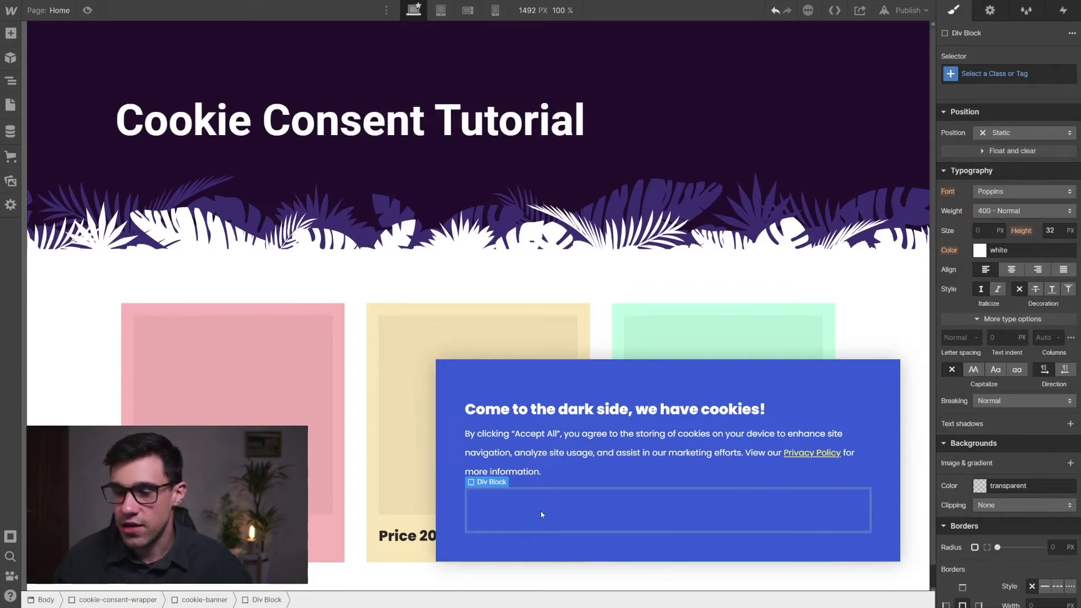
{"action": "key", "text": "ctrl+e"}
{"action": "type", "text": "butt"}
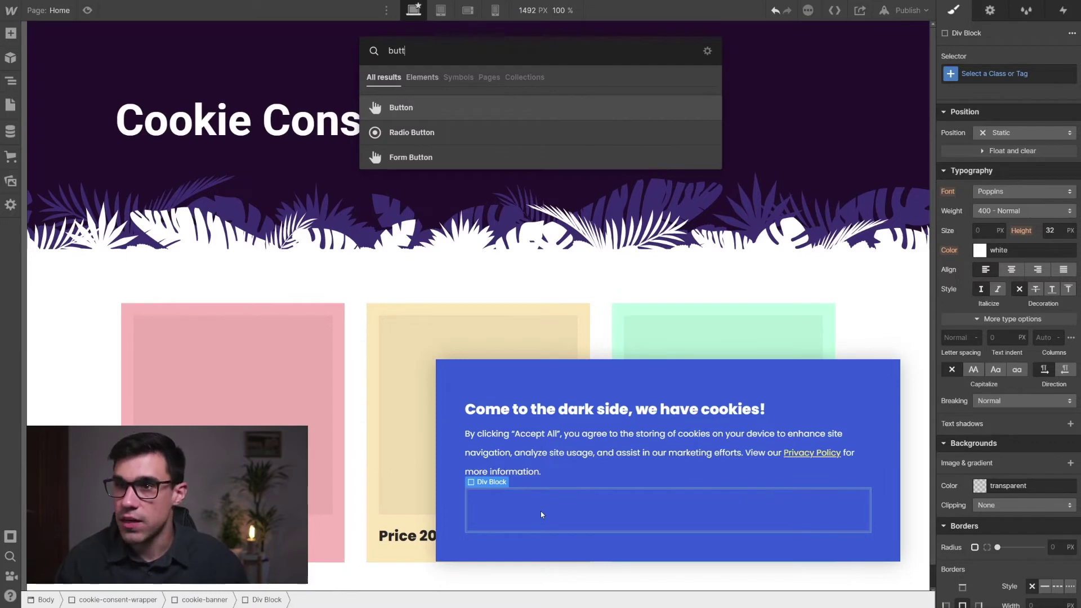
{"action": "key", "text": "Return"}
{"action": "key", "text": "ctrl+Return"}
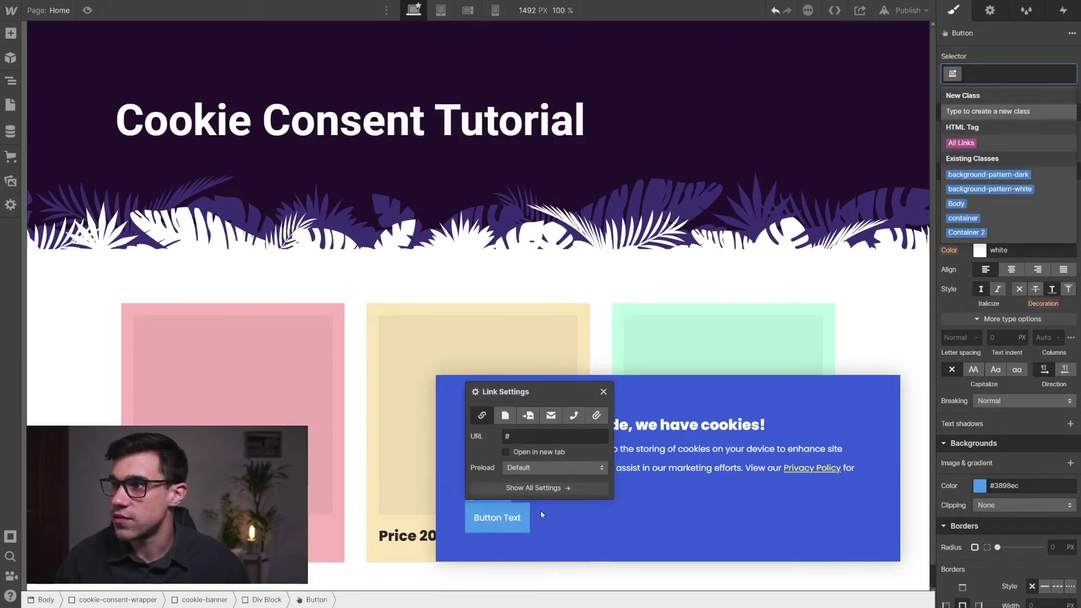
{"action": "type", "text": "button"}
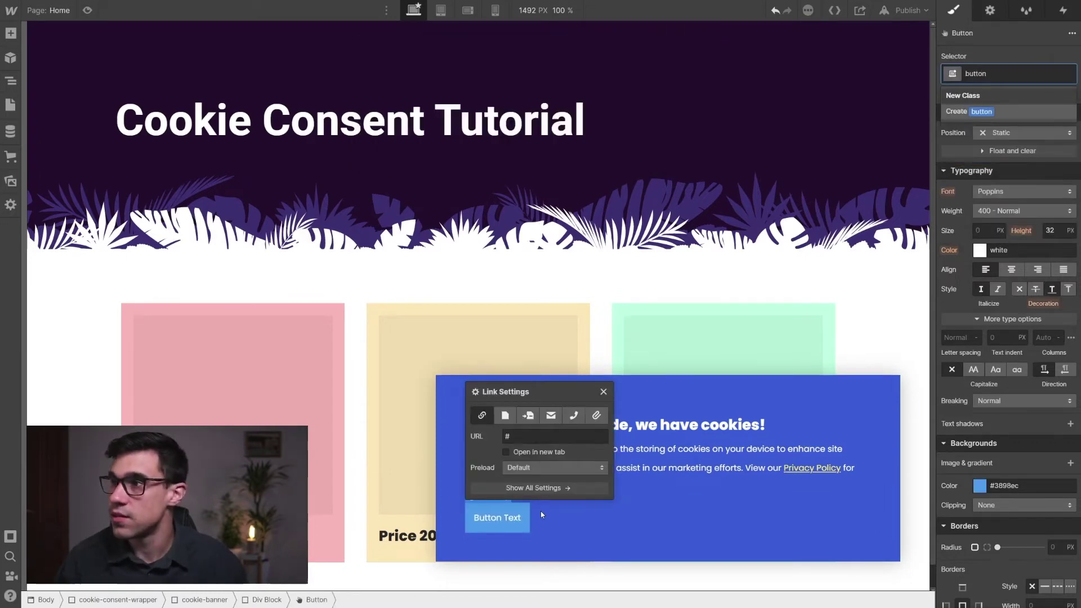
{"action": "key", "text": "Return"}
Step: Round the button's corners to 45 px and widen its side padding to 32
{"action": "scroll", "coordinate": [1008, 487], "scroll_direction": "down", "scroll_amount": 1}
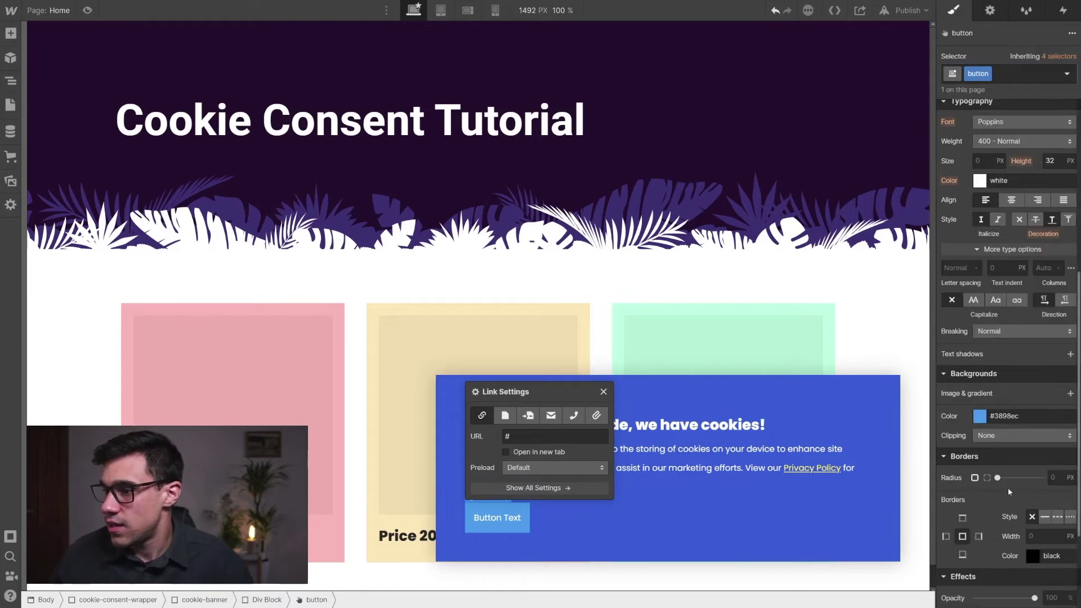
{"action": "left_click", "coordinate": [1052, 478]}
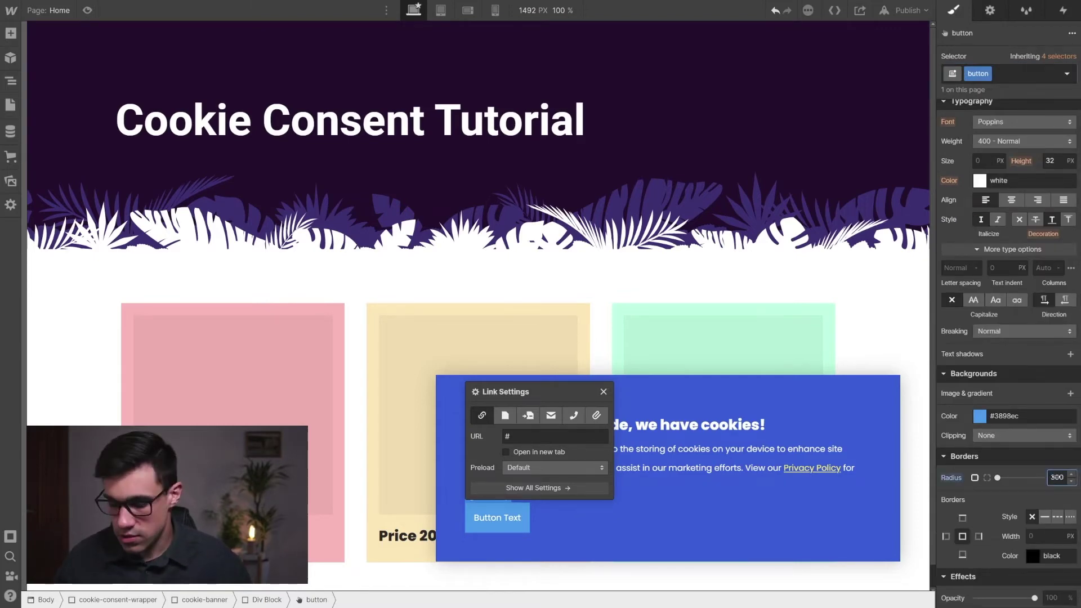
{"action": "type", "text": "30"}
{"action": "key", "text": "Return"}
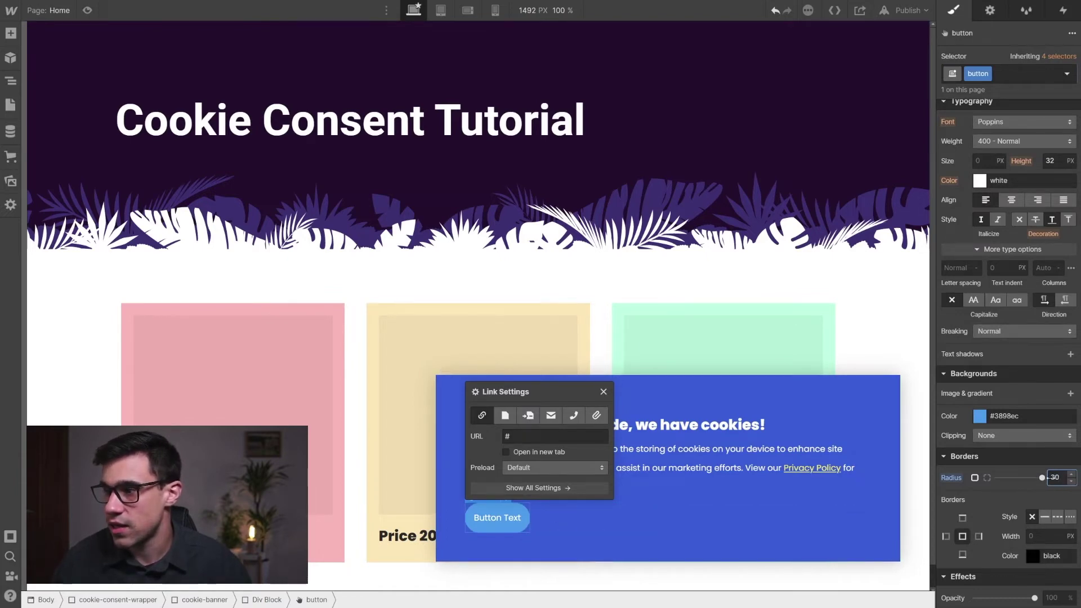
{"action": "double_click", "coordinate": [1048, 478]}
{"action": "type", "text": "45"}
{"action": "key", "text": "Return"}
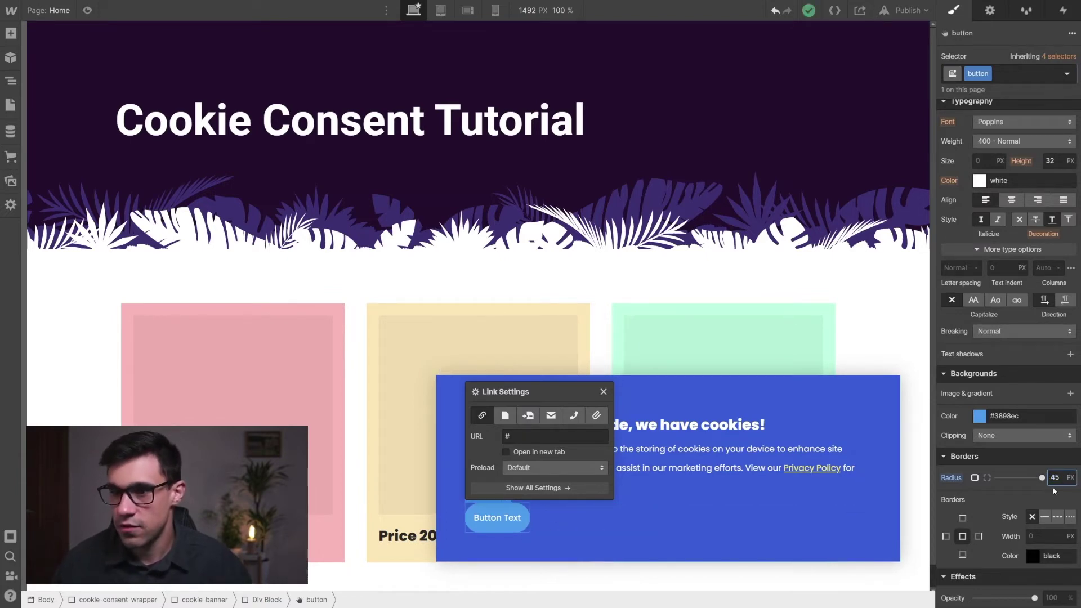
{"action": "left_click", "coordinate": [612, 532]}
{"action": "left_click", "coordinate": [515, 526]}
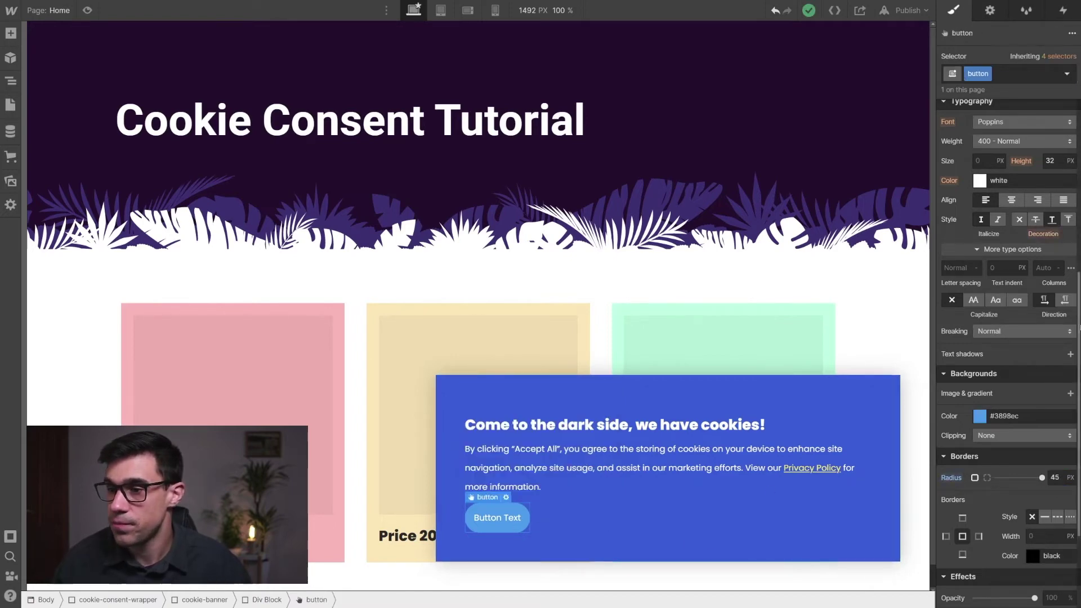
{"action": "scroll", "coordinate": [1002, 214], "scroll_direction": "up", "scroll_amount": 5}
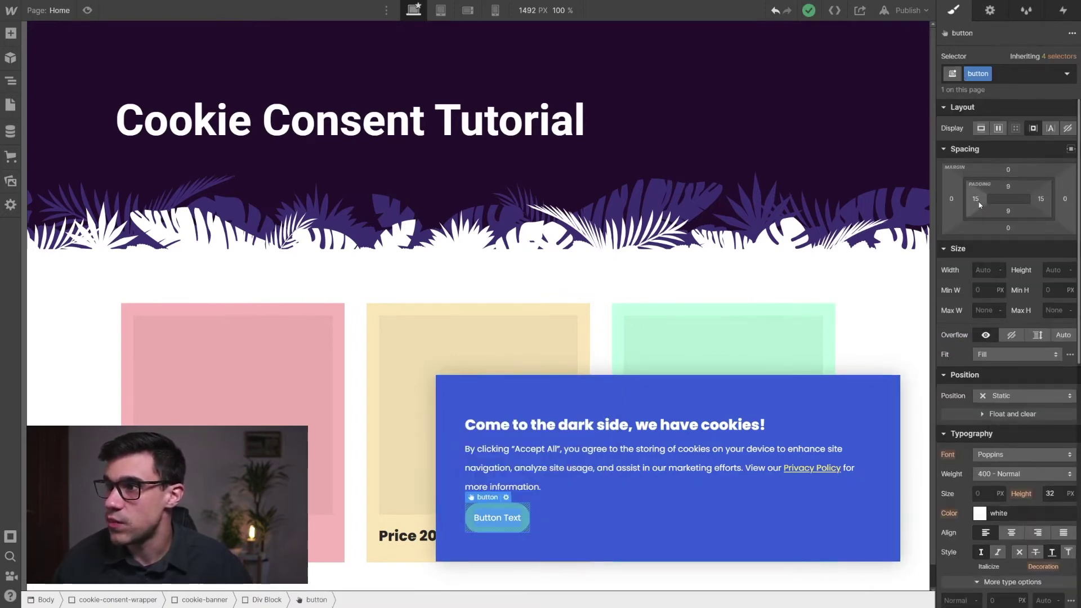
{"action": "left_click_drag", "start_coordinate": [979, 205], "coordinate": [988, 201]}
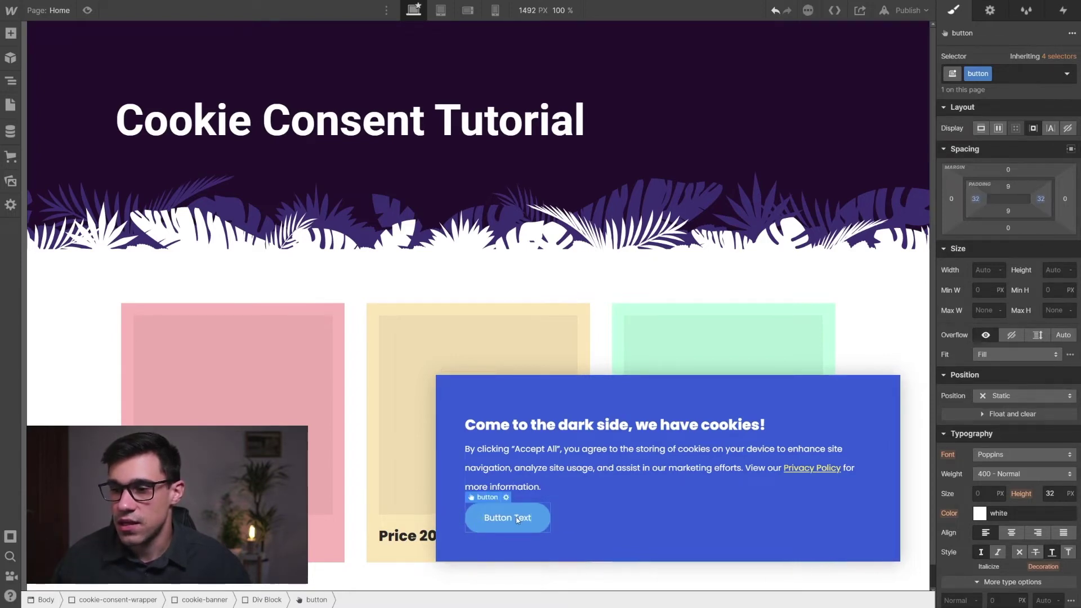
Step: Fill the button with near-black #161616
{"action": "scroll", "coordinate": [1008, 349], "scroll_direction": "down", "scroll_amount": 5}
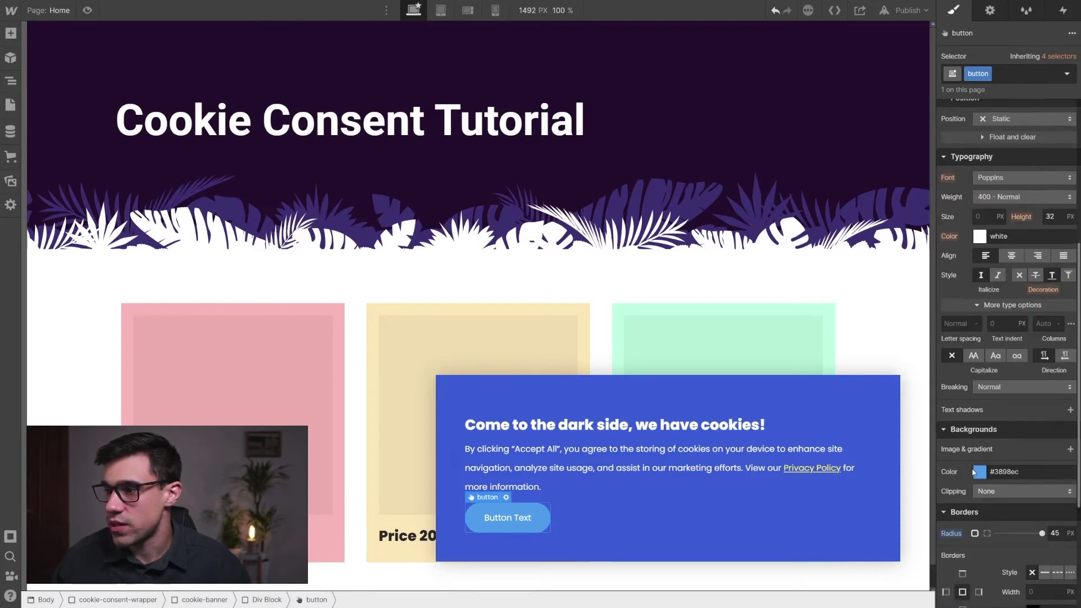
{"action": "left_click", "coordinate": [980, 472]}
{"action": "left_click_drag", "start_coordinate": [971, 329], "coordinate": [926, 371]}
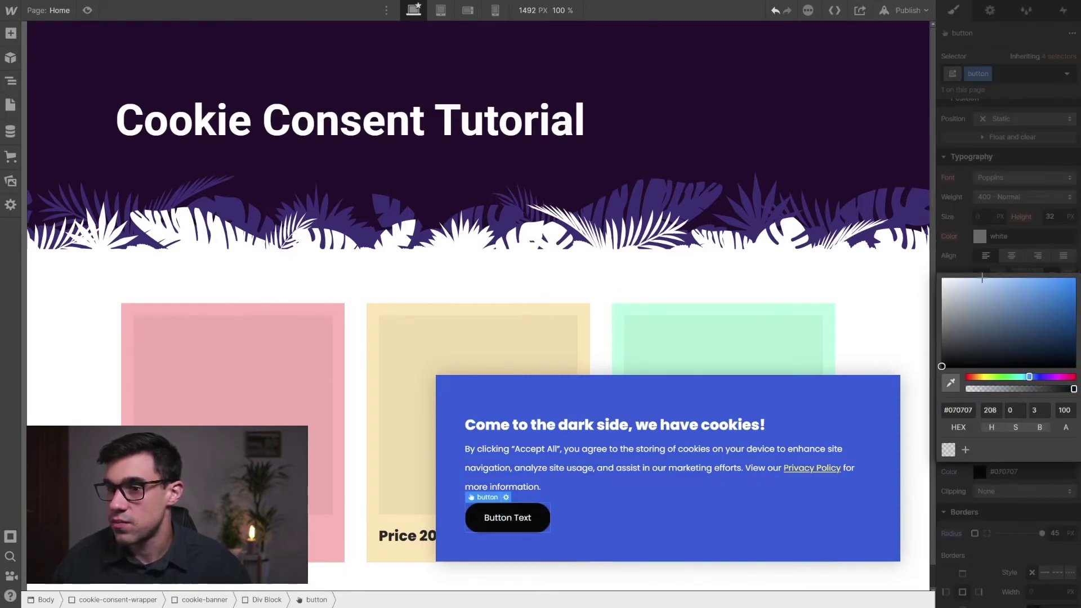
{"action": "left_click", "coordinate": [1026, 196]}
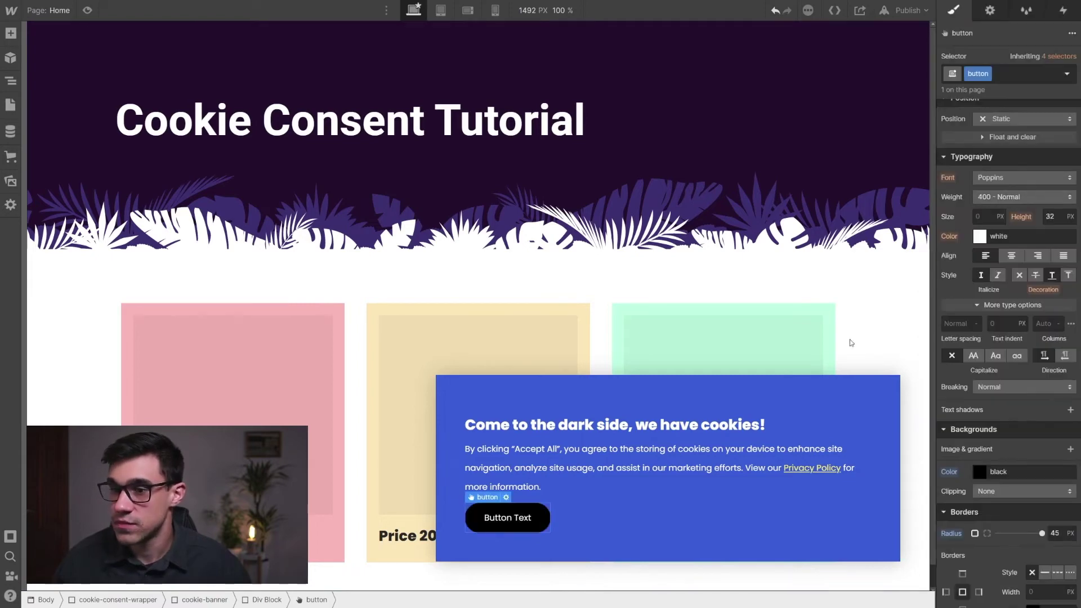
{"action": "left_click", "coordinate": [979, 470]}
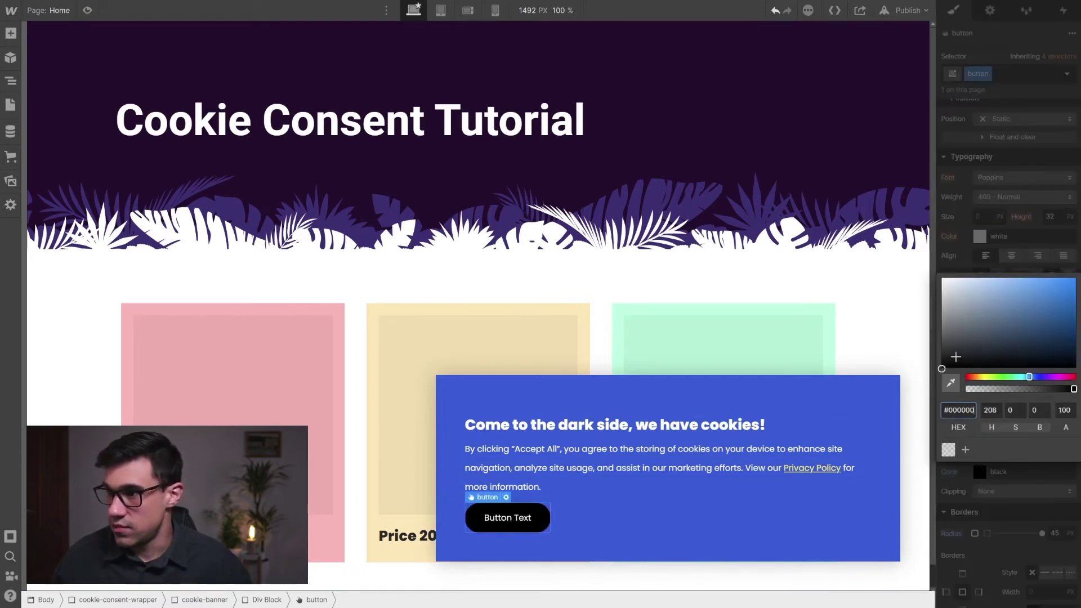
{"action": "left_click_drag", "start_coordinate": [948, 358], "coordinate": [941, 361]}
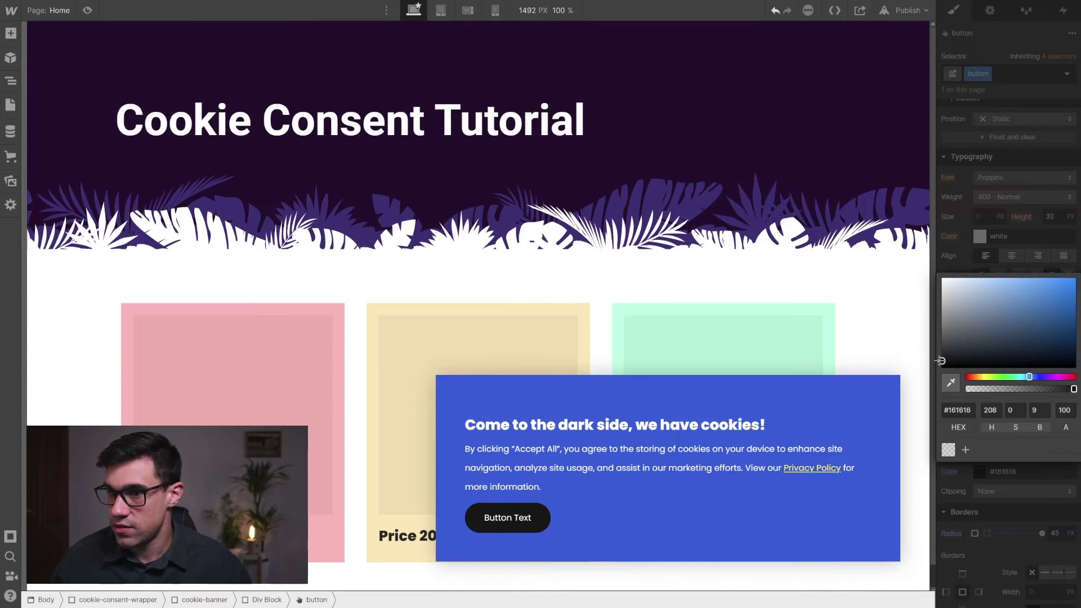
{"action": "left_click", "coordinate": [1025, 259]}
Step: Relabel the button 'Accept all' and duplicate it
{"action": "double_click", "coordinate": [518, 517]}
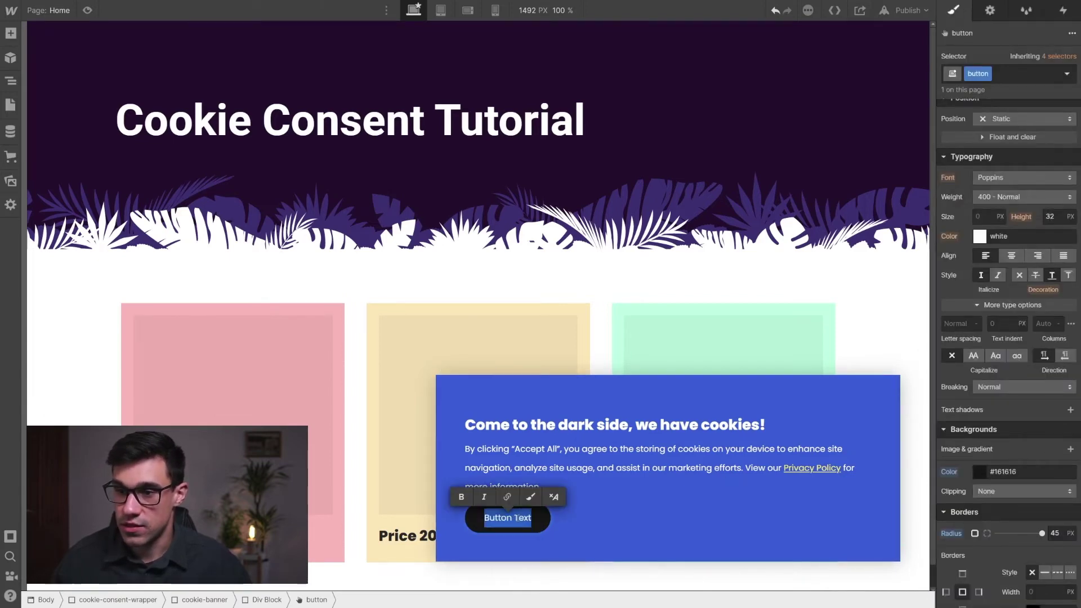
{"action": "key", "text": "ctrl+a"}
{"action": "key", "text": "BackSpace"}
{"action": "type", "text": "Accept all"}
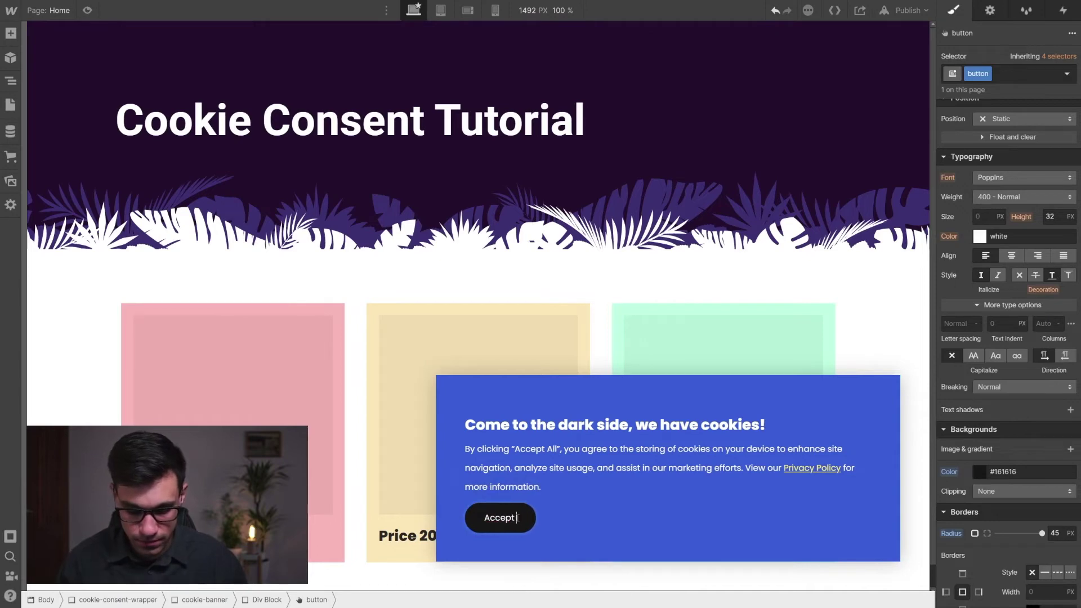
{"action": "left_click", "coordinate": [651, 514]}
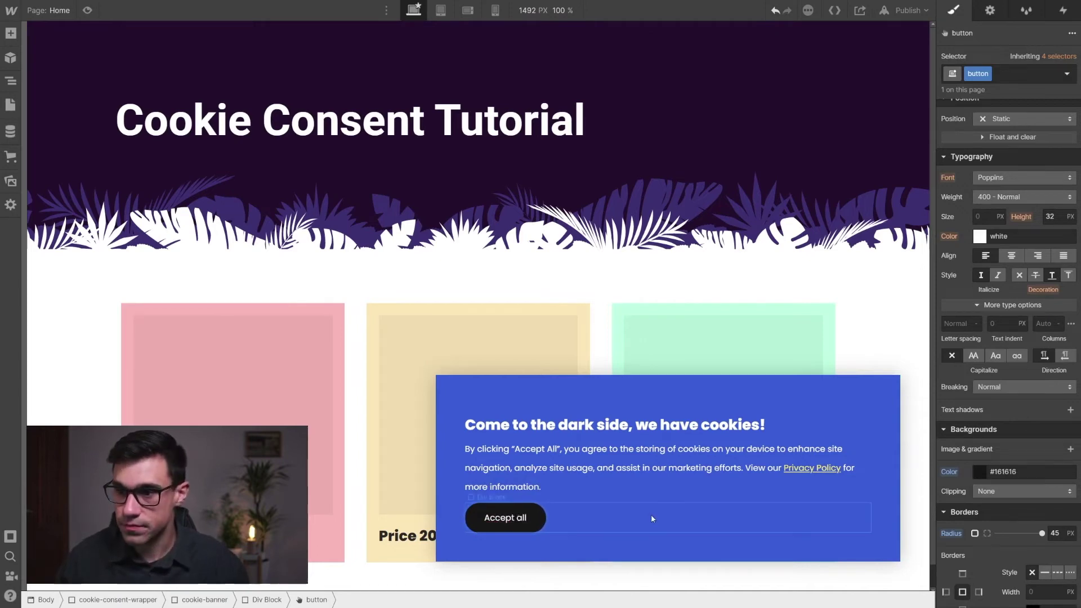
{"action": "left_click", "coordinate": [537, 517]}
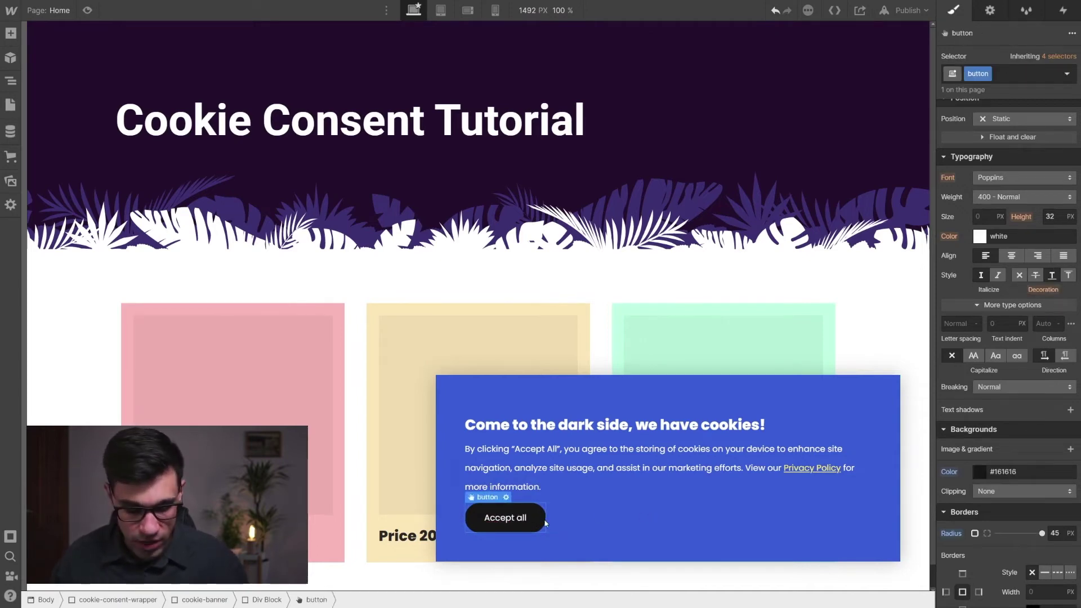
{"action": "key", "text": "ctrl+c"}
{"action": "key", "text": "ctrl+v"}
Step: Add a 'secondary' combo class to the second button with a 16 px left margin
{"action": "left_click", "coordinate": [560, 521]}
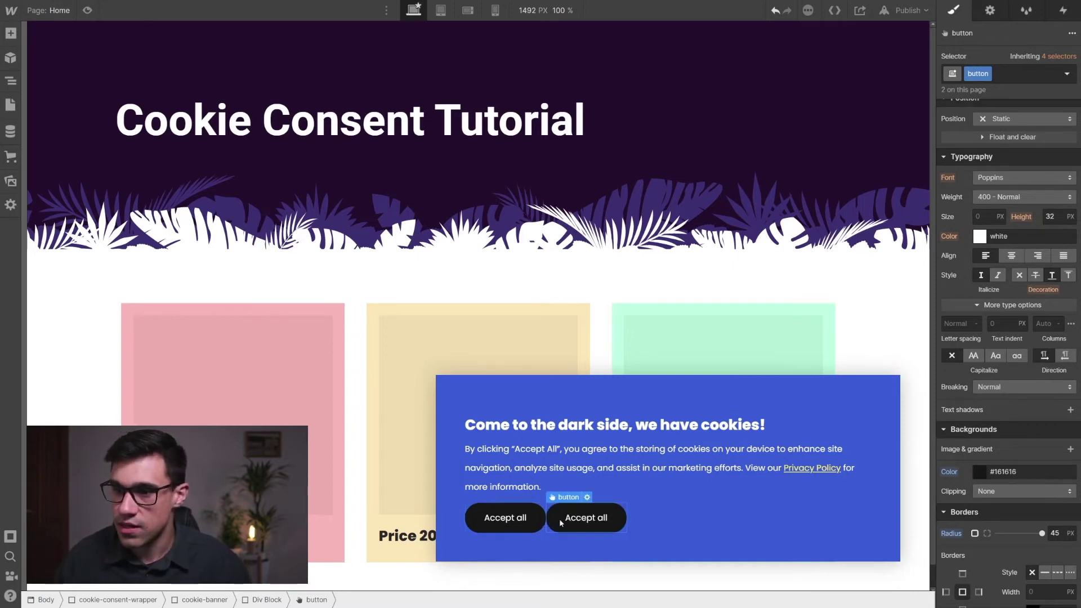
{"action": "key", "text": "ctrl+Return"}
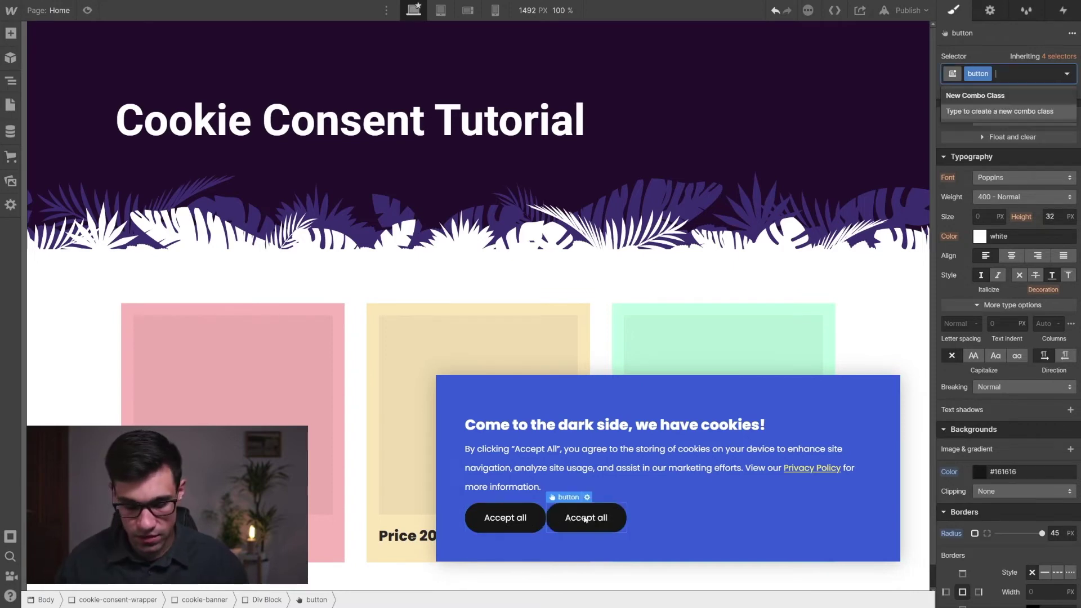
{"action": "type", "text": "secondary"}
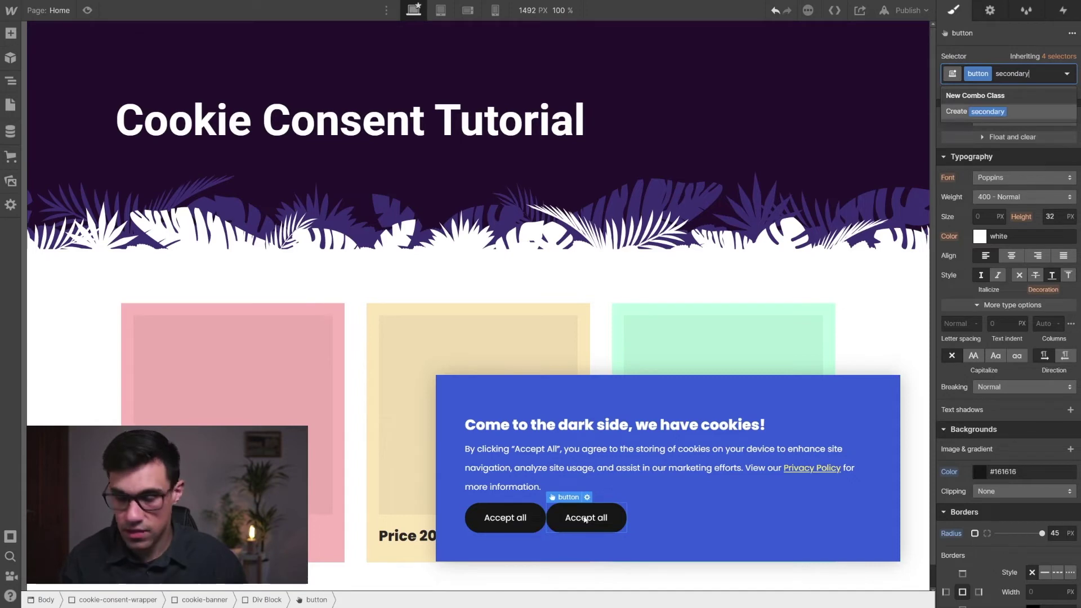
{"action": "key", "text": "Return"}
{"action": "scroll", "coordinate": [995, 286], "scroll_direction": "up", "scroll_amount": 5}
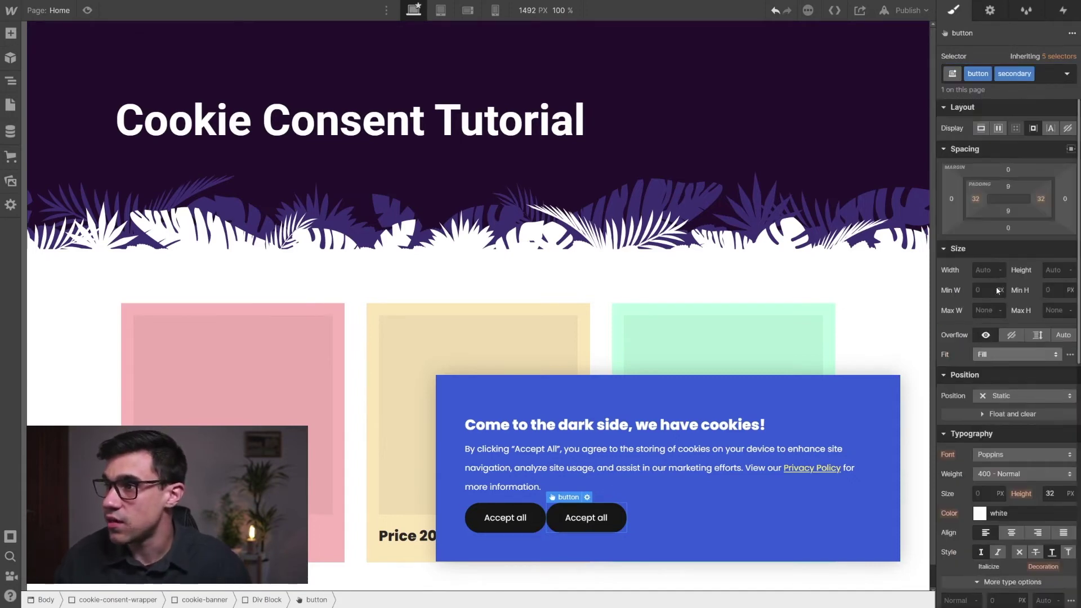
{"action": "left_click", "coordinate": [950, 200]}
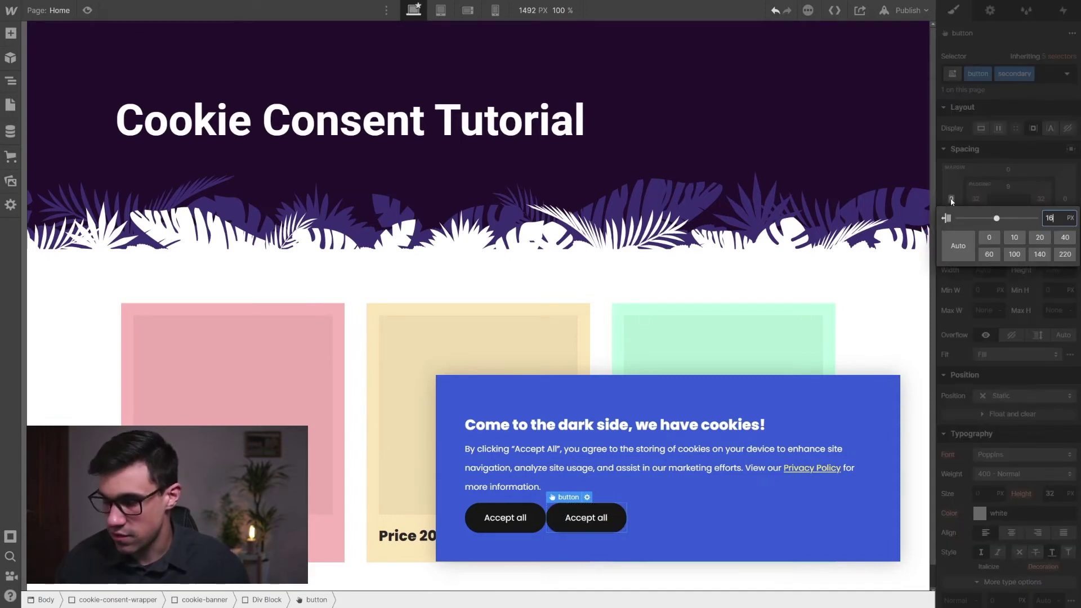
{"action": "key", "text": "Return"}
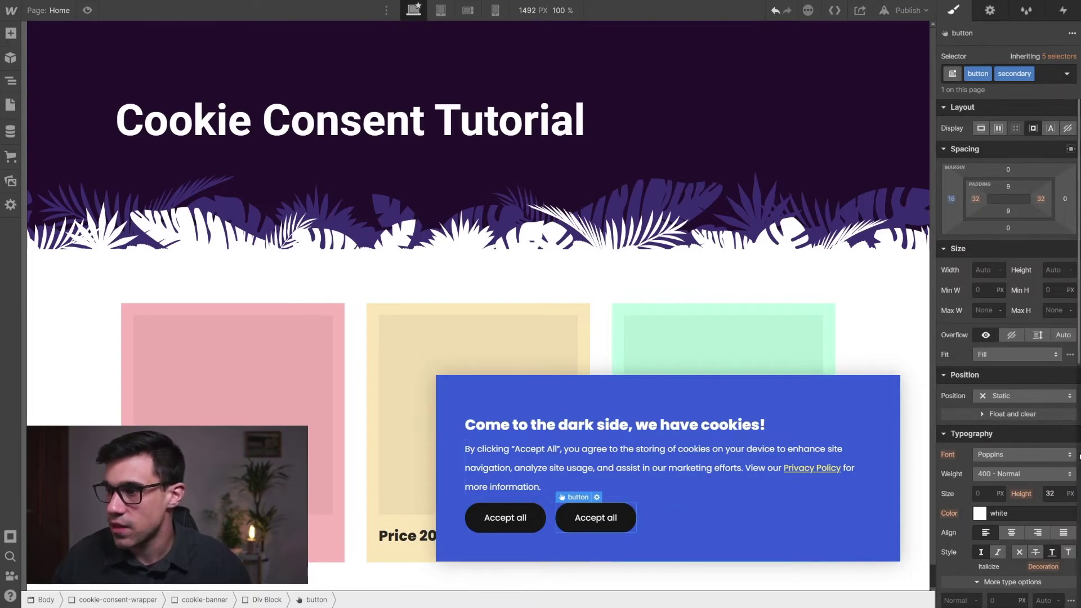
Step: Make the secondary button's background fully transparent and remove its border
{"action": "scroll", "coordinate": [1038, 420], "scroll_direction": "down", "scroll_amount": 6}
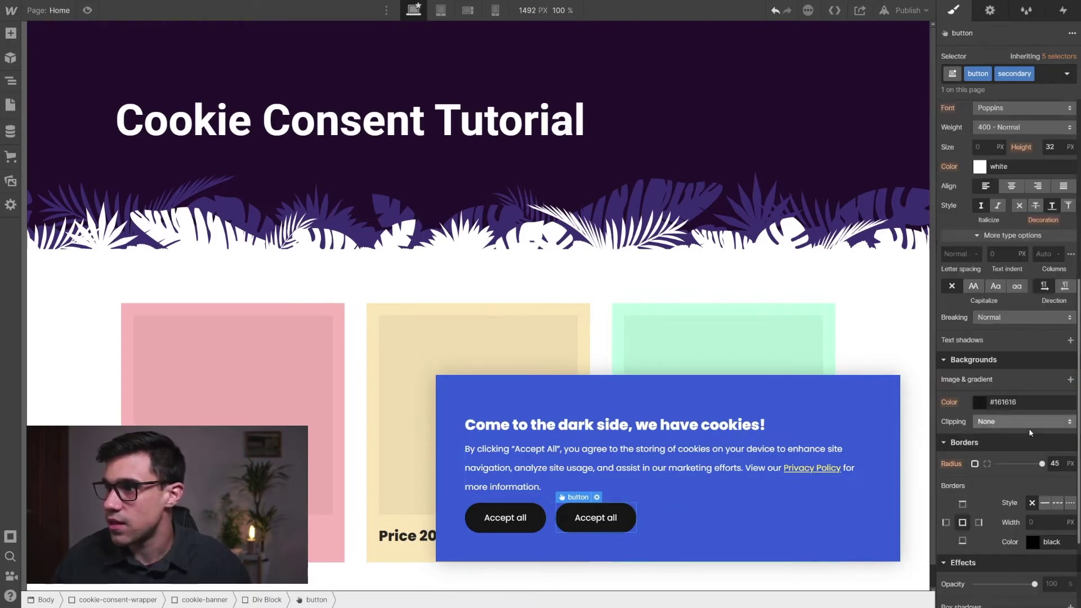
{"action": "left_click", "coordinate": [980, 402]}
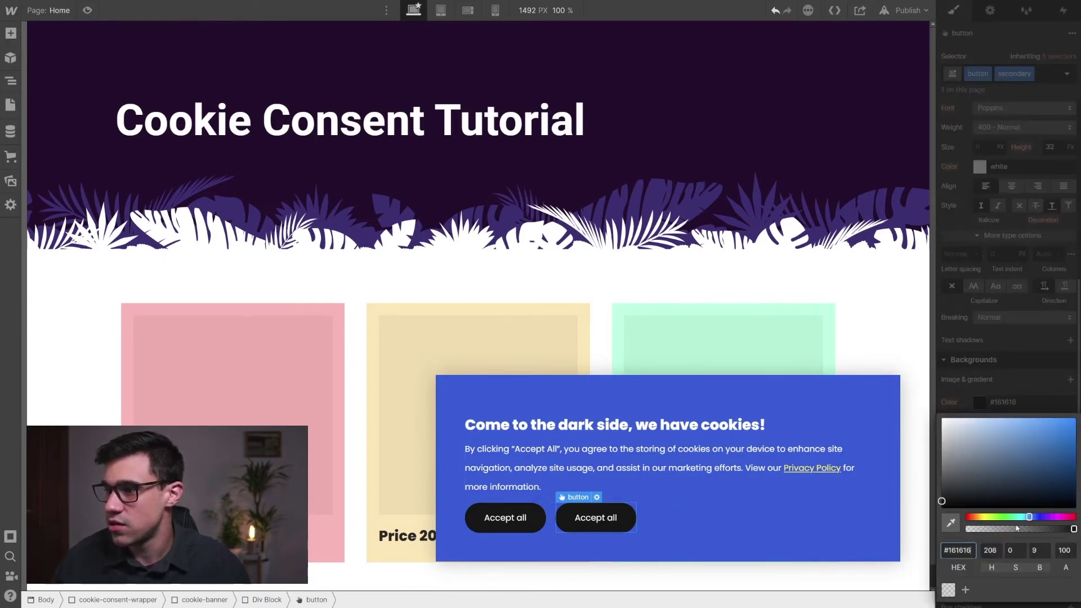
{"action": "left_click_drag", "start_coordinate": [1017, 528], "coordinate": [964, 529]}
{"action": "left_click", "coordinate": [1044, 397]}
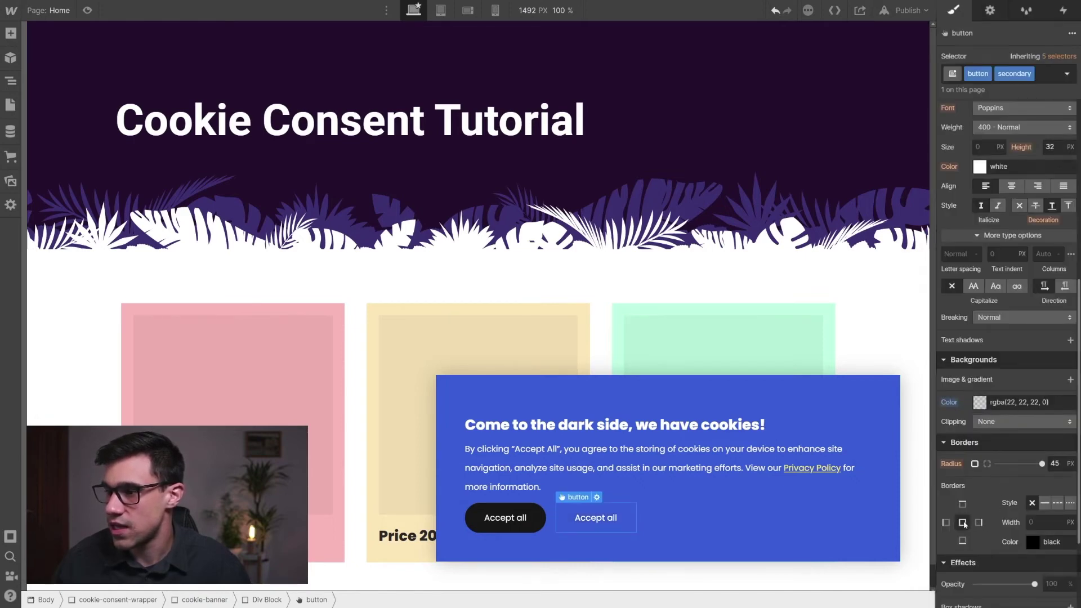
{"action": "left_click", "coordinate": [1034, 543]}
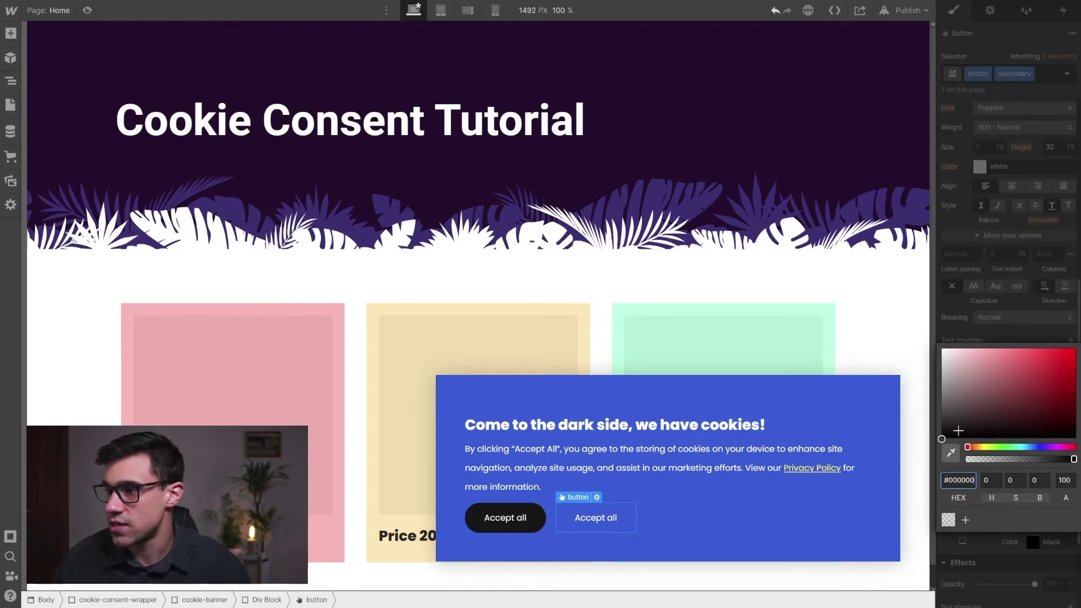
{"action": "left_click", "coordinate": [942, 438]}
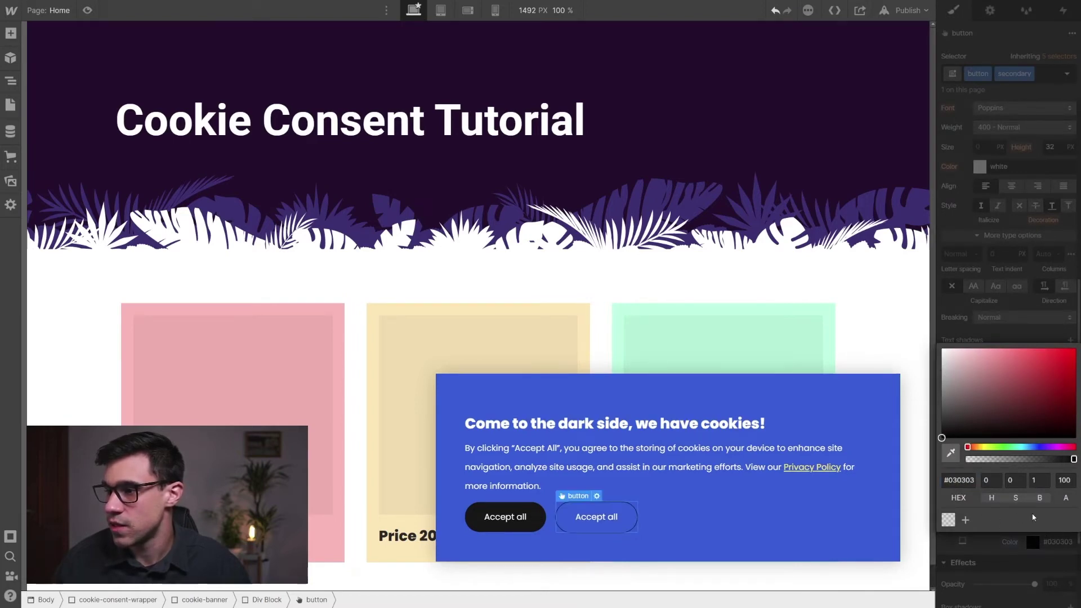
{"action": "left_click", "coordinate": [1030, 542]}
{"action": "left_click", "coordinate": [962, 487], "text": "alt"}
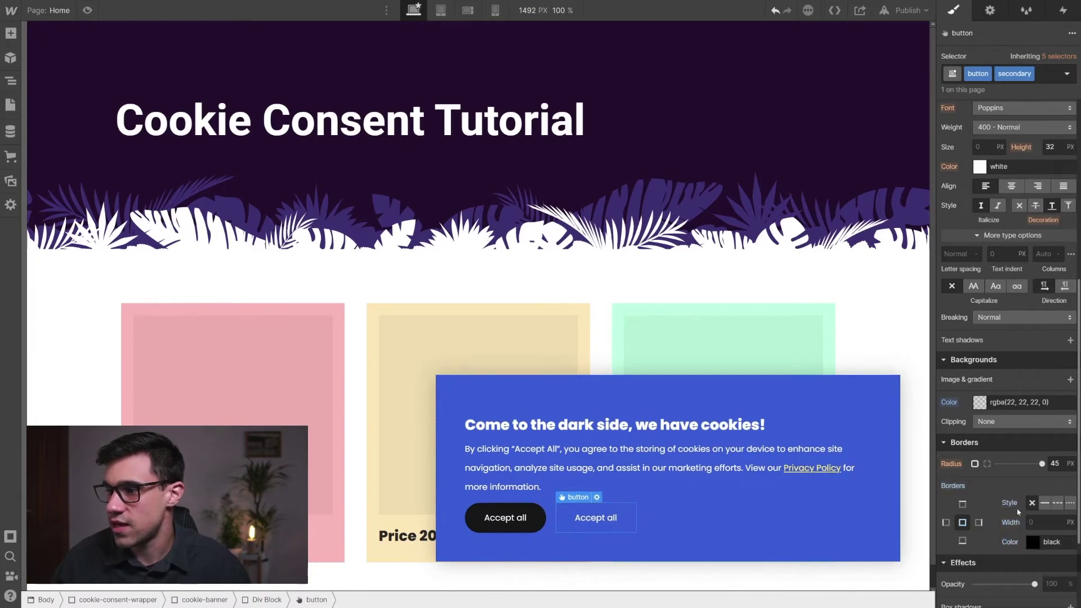
{"action": "scroll", "coordinate": [1008, 518], "scroll_direction": "down", "scroll_amount": 3}
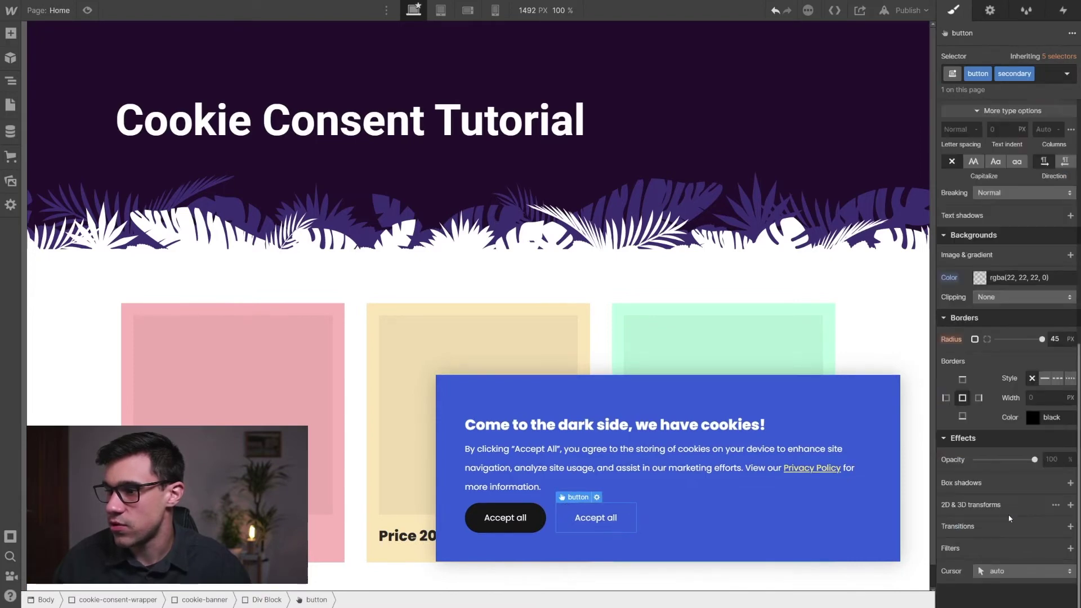
Step: Add an inside box shadow with 0 distance, 0 blur and size 2 as an outline
{"action": "left_click", "coordinate": [1071, 483]}
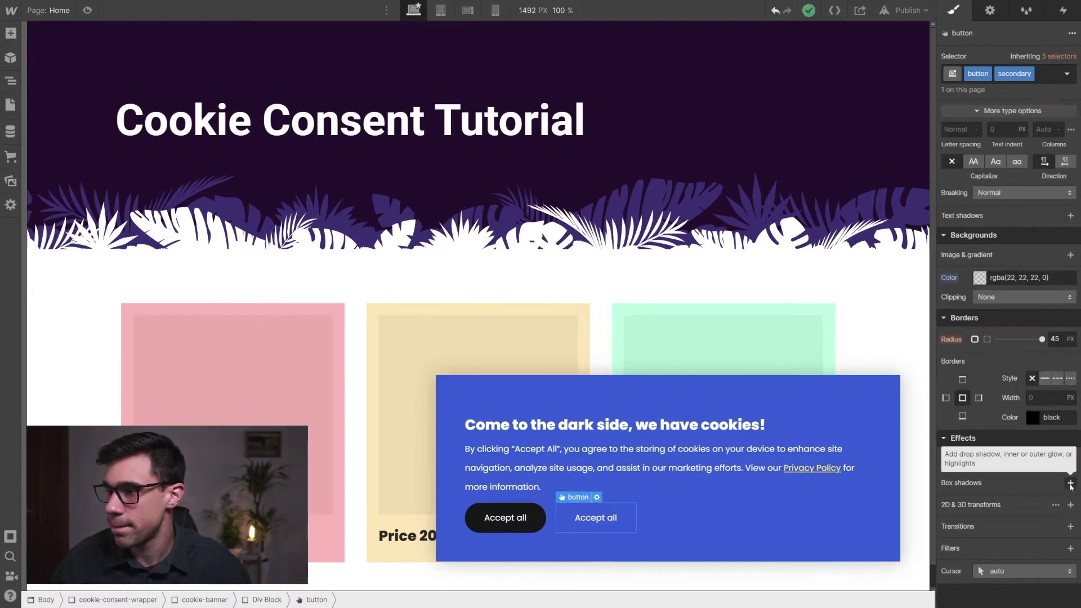
{"action": "left_click", "coordinate": [1046, 376]}
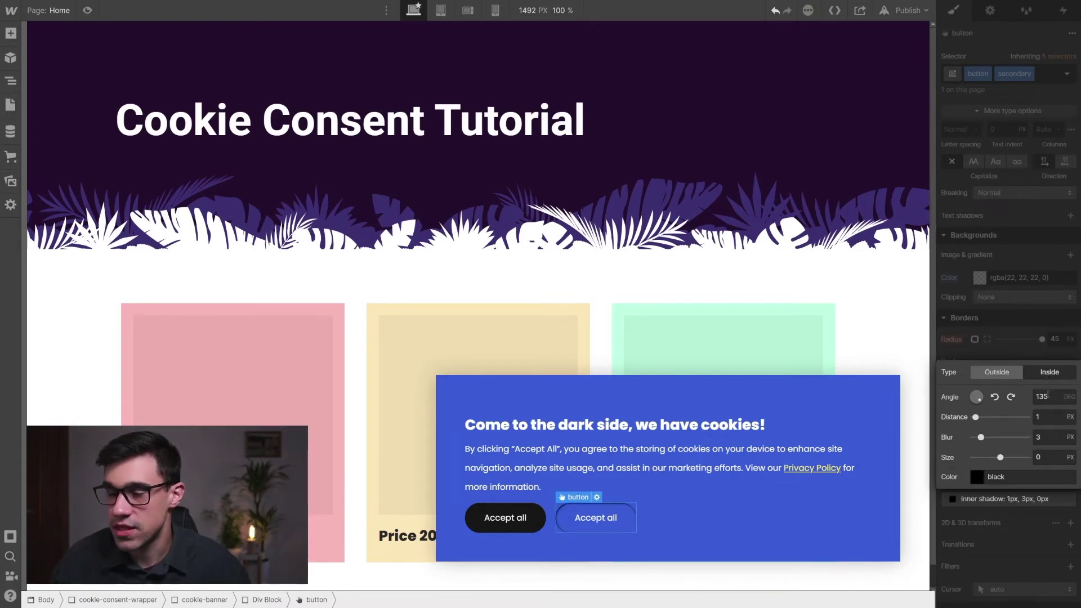
{"action": "left_click_drag", "start_coordinate": [980, 436], "coordinate": [973, 417]}
{"action": "left_click_drag", "start_coordinate": [999, 457], "coordinate": [1003, 458]}
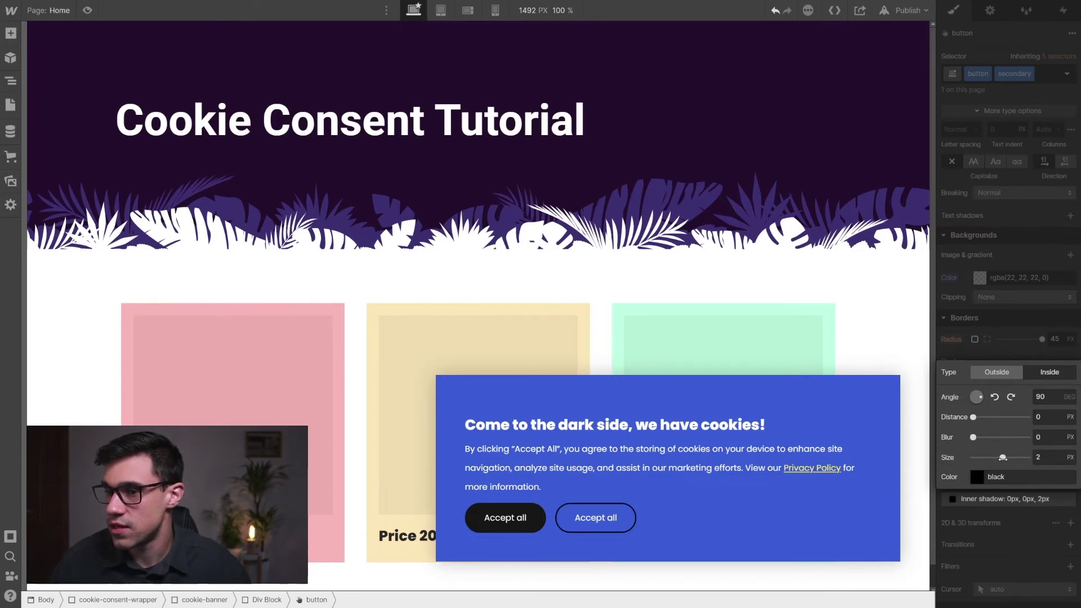
{"action": "left_click", "coordinate": [1048, 520]}
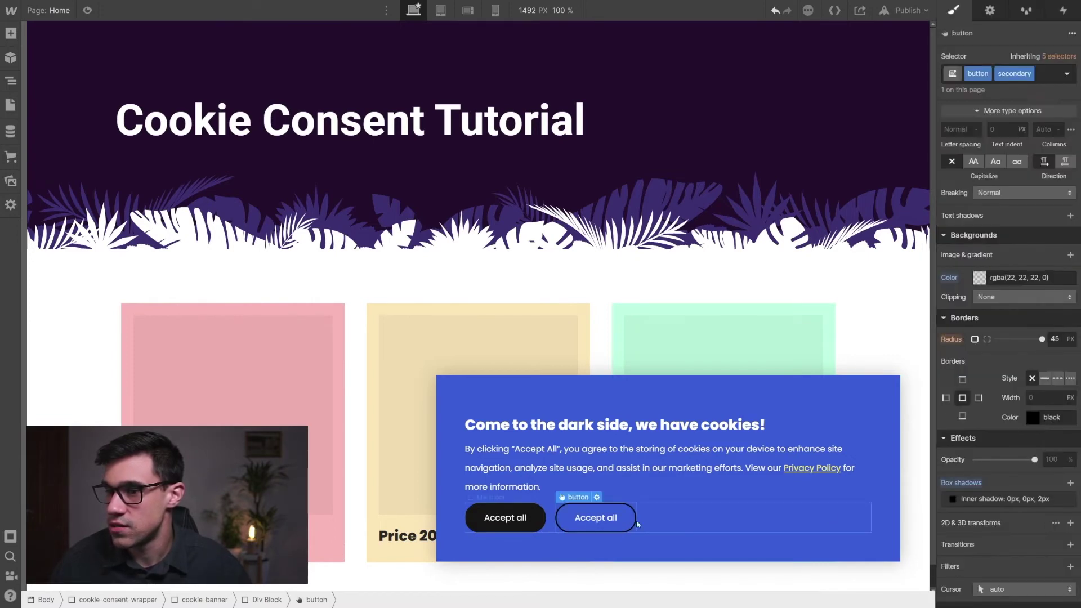
Step: Relabel the button 'Deny' and duplicate it
{"action": "double_click", "coordinate": [596, 517]}
{"action": "type", "text": "Deny"}
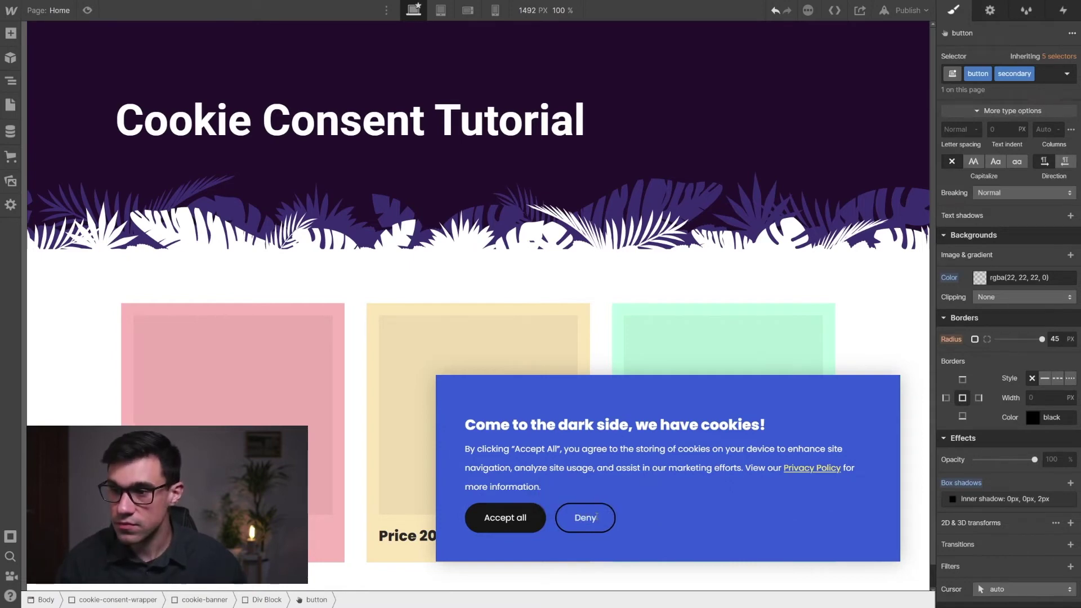
{"action": "key", "text": "Return"}
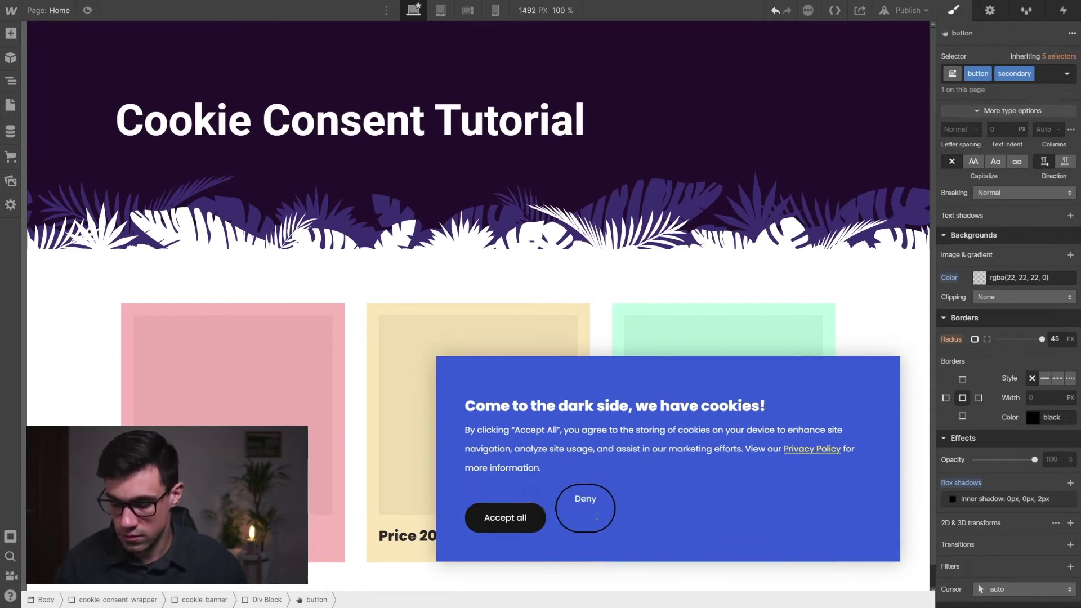
{"action": "key", "text": "BackSpace"}
{"action": "key", "text": "Escape"}
{"action": "left_click", "coordinate": [647, 514]}
{"action": "left_click", "coordinate": [615, 524]}
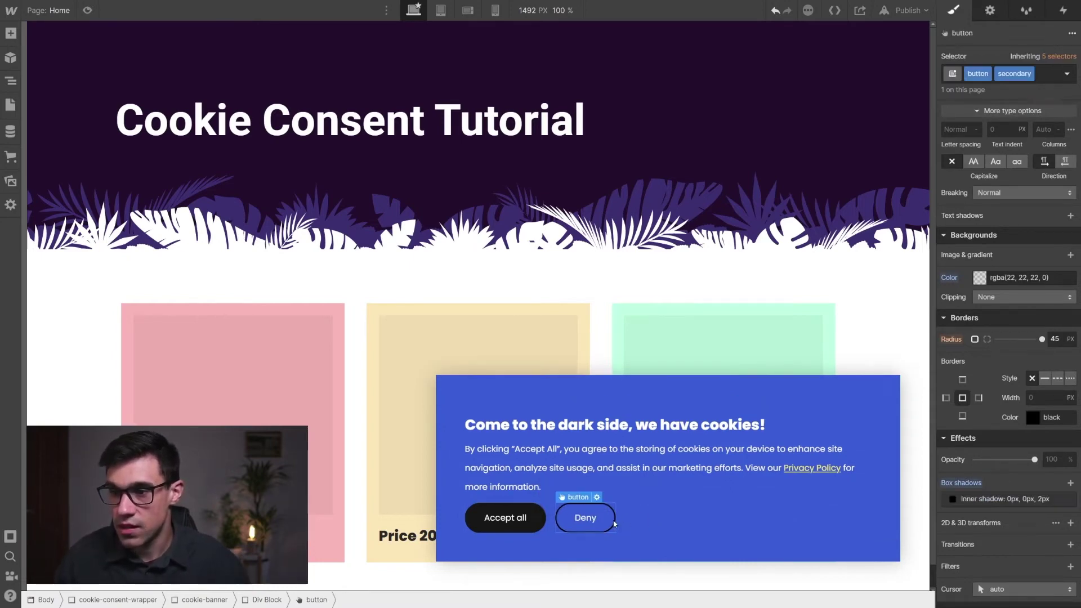
{"action": "key", "text": "ctrl+c"}
{"action": "key", "text": "ctrl+v"}
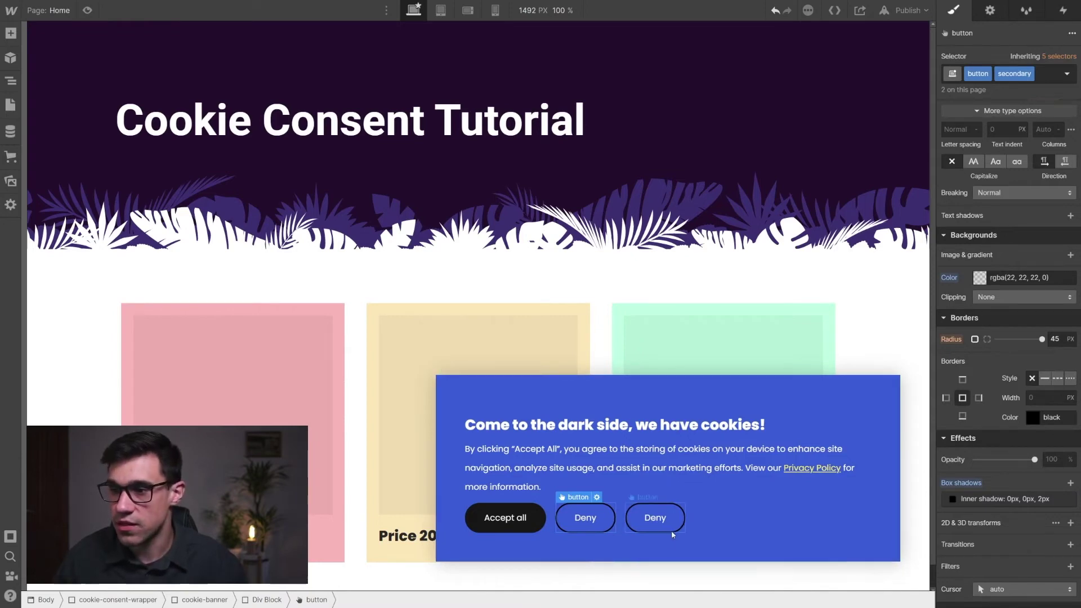
Step: Swap the copy's secondary combo class for a new 'link' class with a 16 px left margin
{"action": "left_click", "coordinate": [671, 530]}
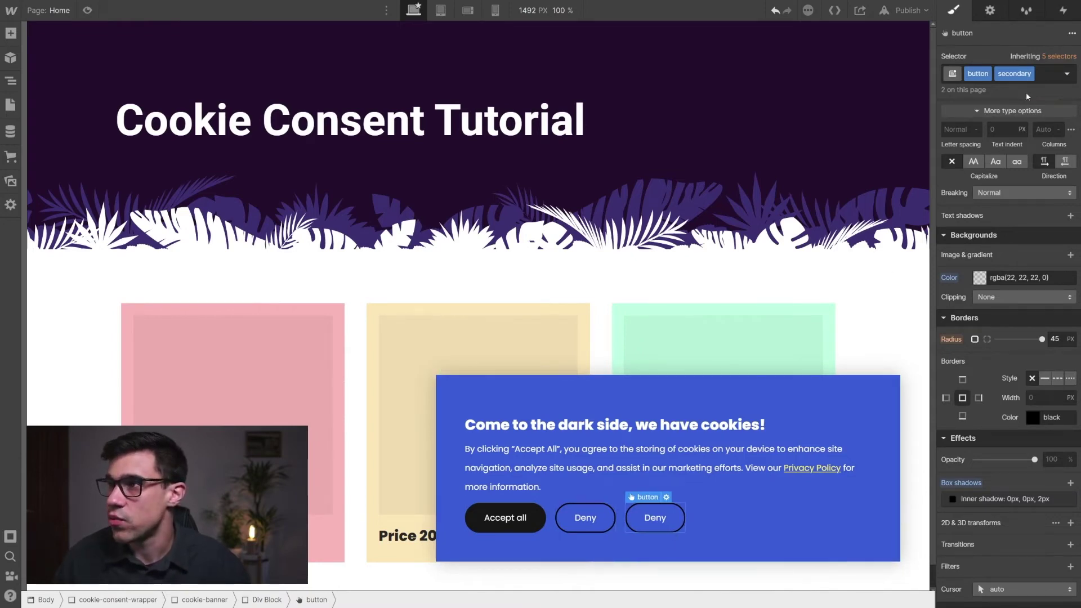
{"action": "left_click", "coordinate": [1048, 76]}
{"action": "key", "text": "BackSpace"}
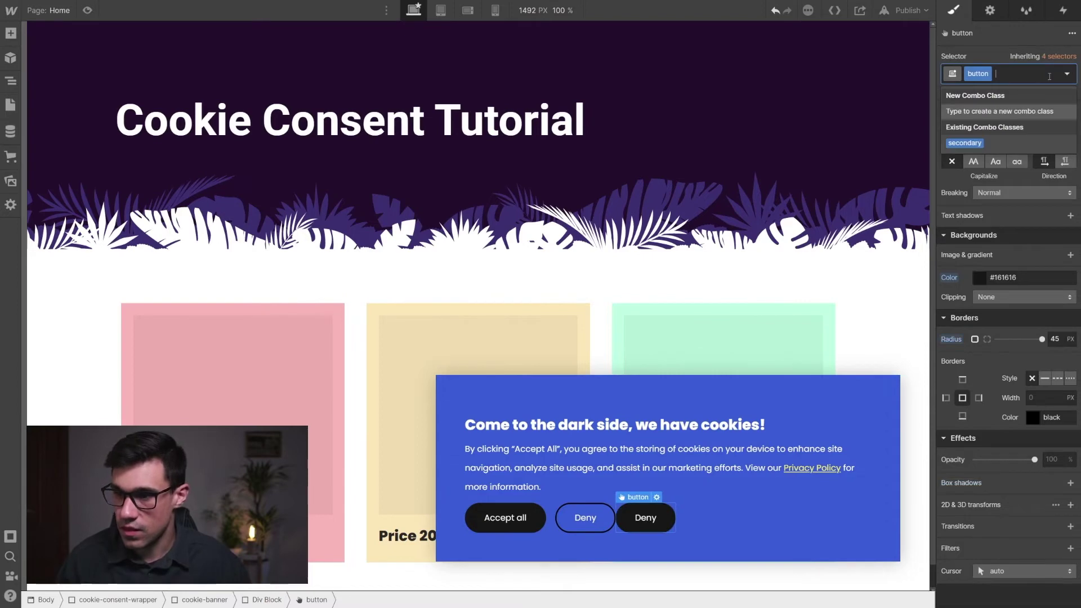
{"action": "type", "text": "link"}
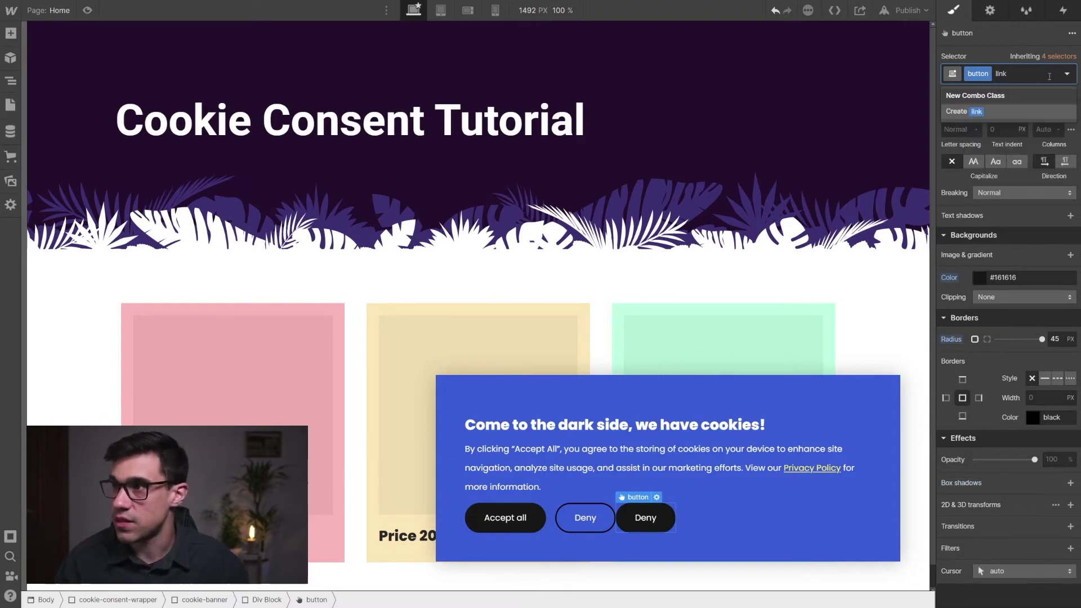
{"action": "key", "text": "Return"}
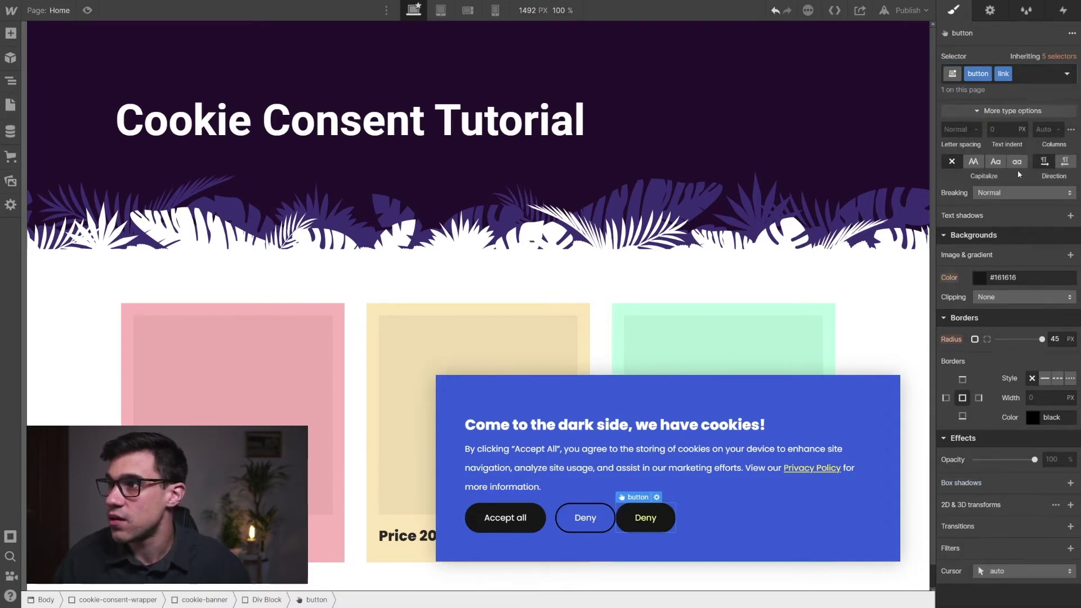
{"action": "scroll", "coordinate": [1046, 310], "scroll_direction": "up", "scroll_amount": 10}
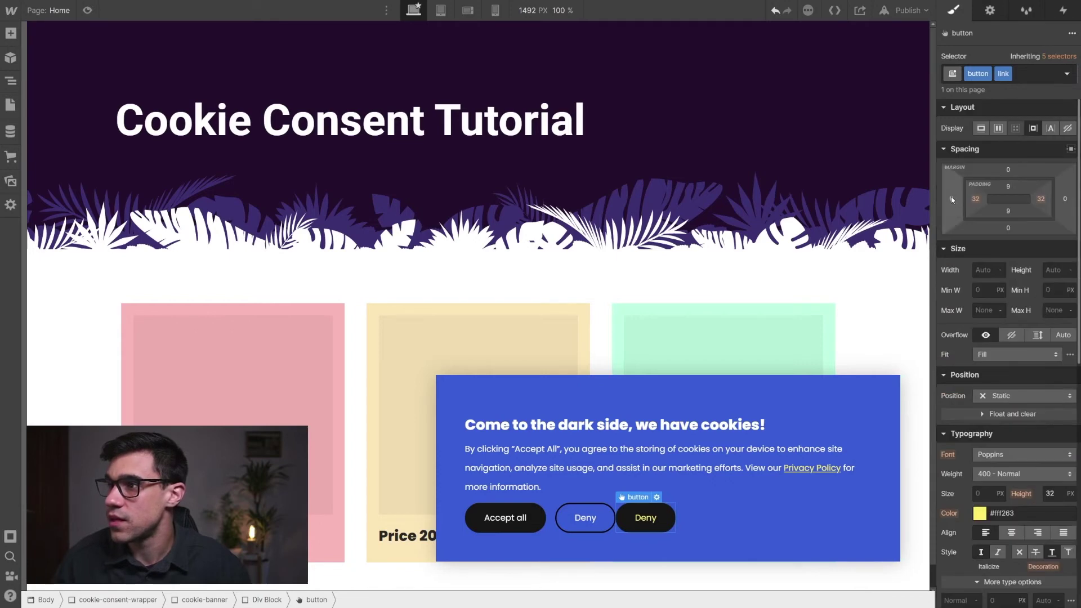
{"action": "left_click", "coordinate": [951, 199]}
{"action": "key", "text": "Return"}
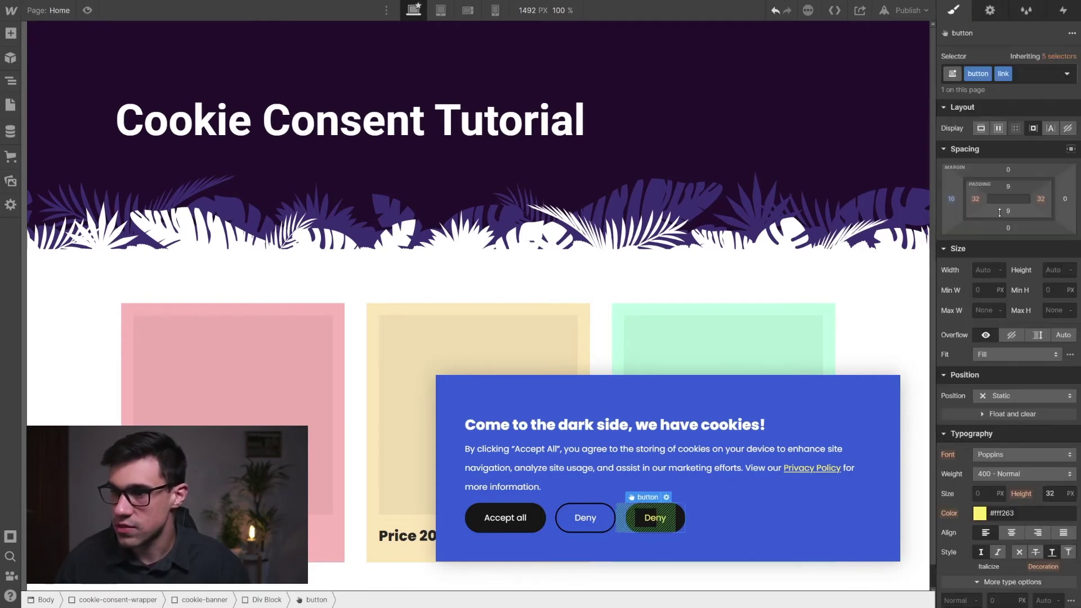
Step: Give the link button a transparent background (alpha 0) and underlined text
{"action": "scroll", "coordinate": [1018, 438], "scroll_direction": "down", "scroll_amount": 4}
{"action": "scroll", "coordinate": [1018, 439], "scroll_direction": "down", "scroll_amount": 3}
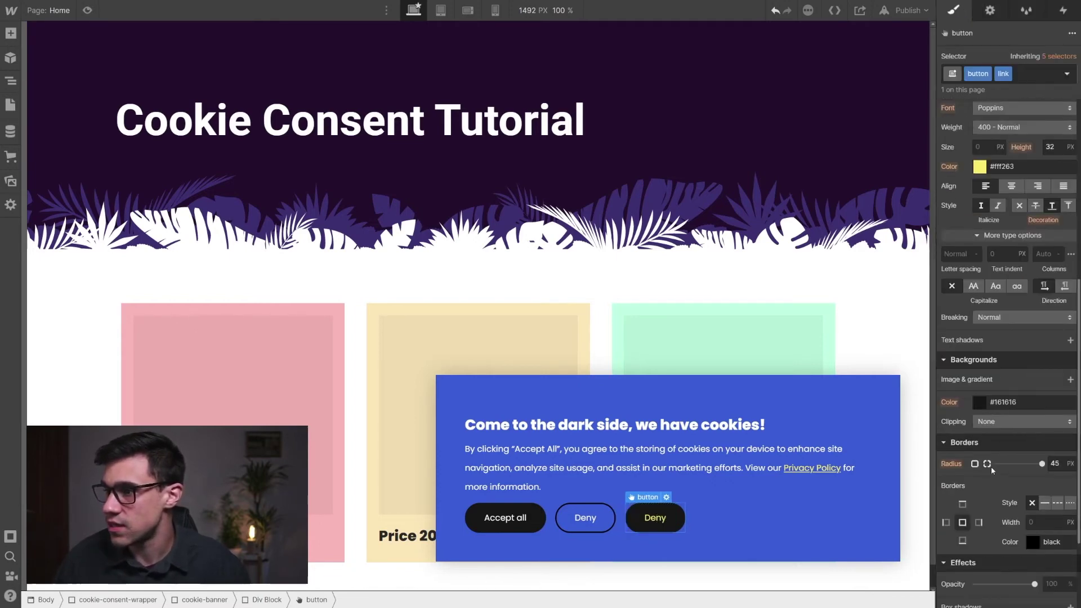
{"action": "left_click", "coordinate": [985, 403]}
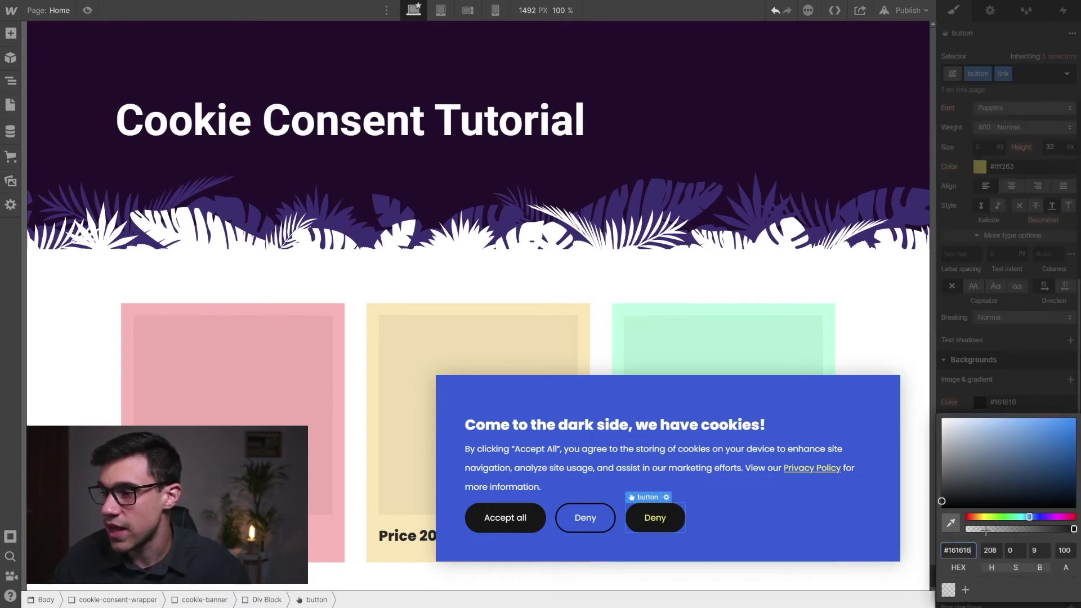
{"action": "left_click_drag", "start_coordinate": [985, 529], "coordinate": [951, 528]}
{"action": "left_click", "coordinate": [1040, 386]}
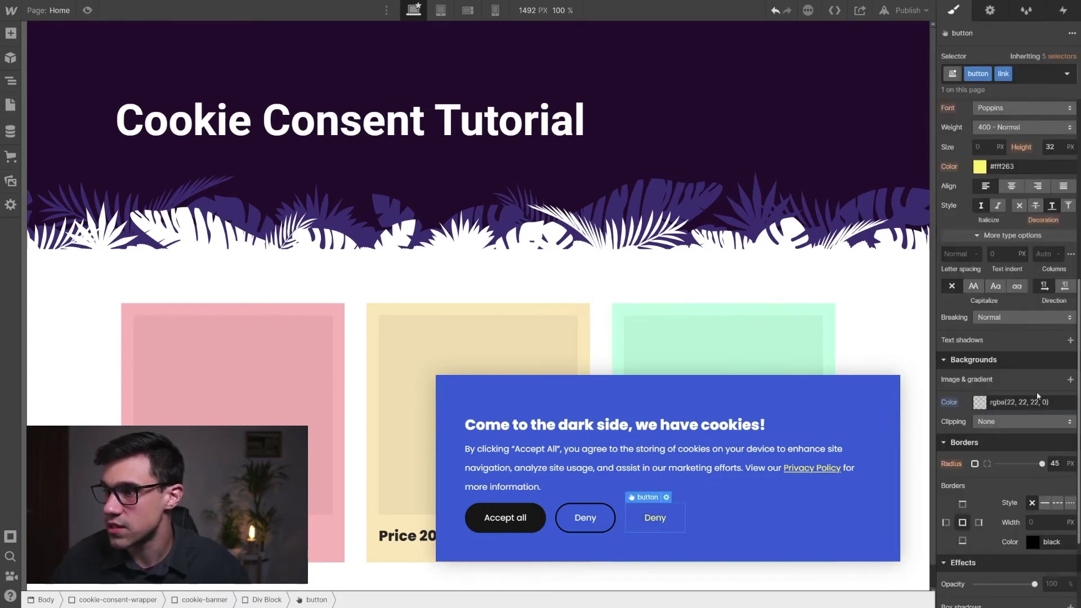
{"action": "scroll", "coordinate": [1013, 282], "scroll_direction": "up", "scroll_amount": 4}
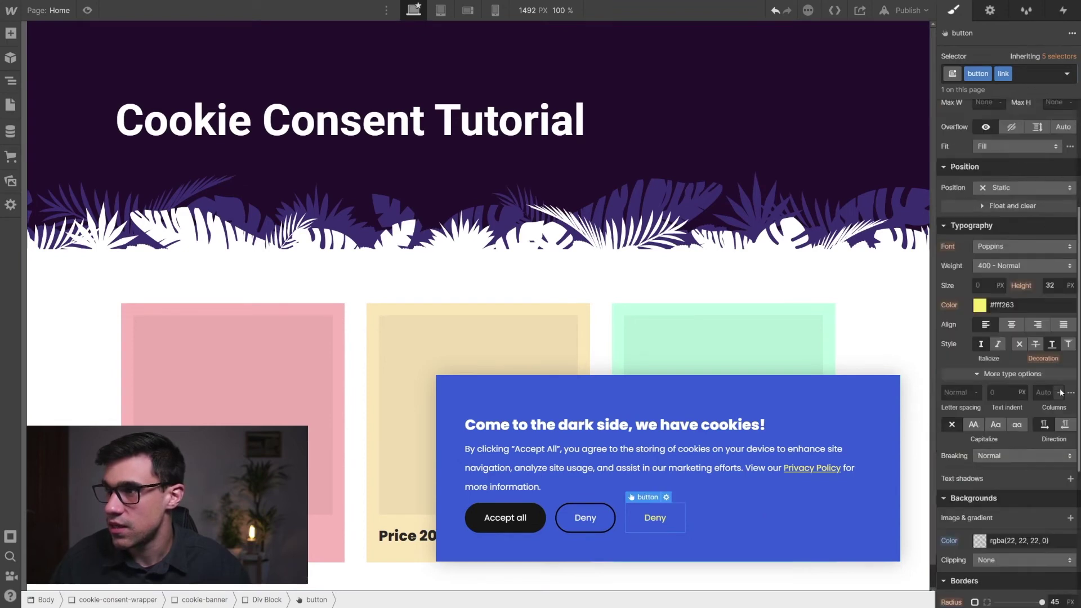
{"action": "left_click", "coordinate": [1051, 413]}
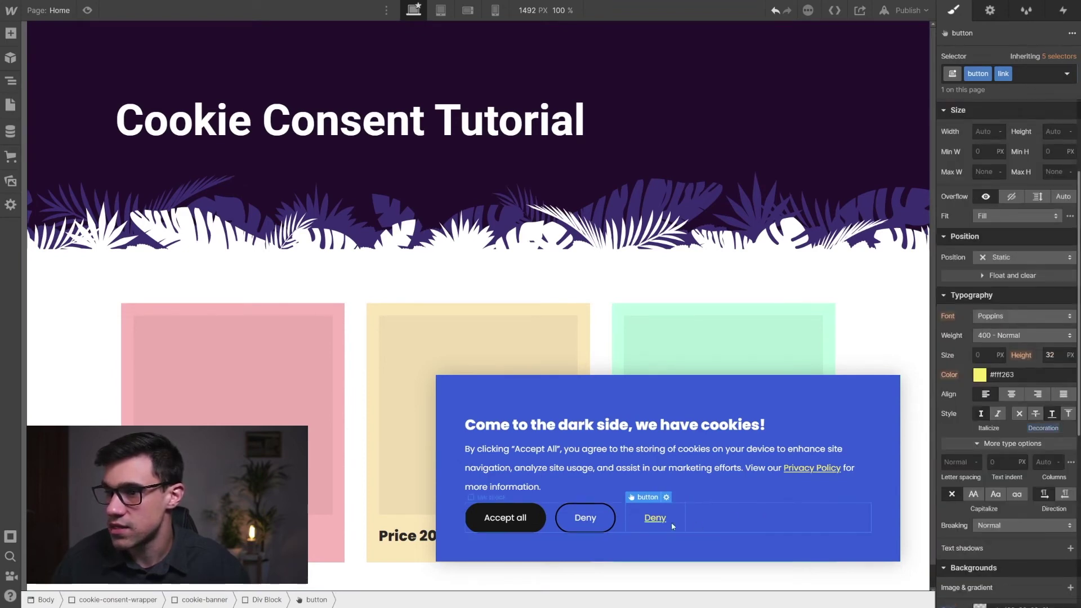
{"action": "left_click", "coordinate": [758, 530]}
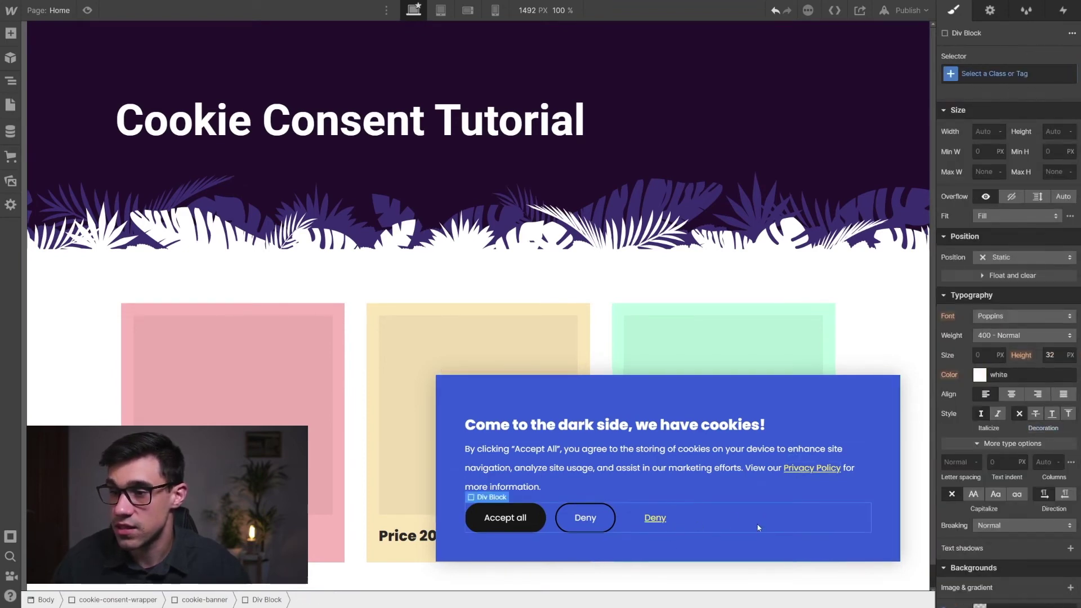
{"action": "left_click", "coordinate": [733, 550]}
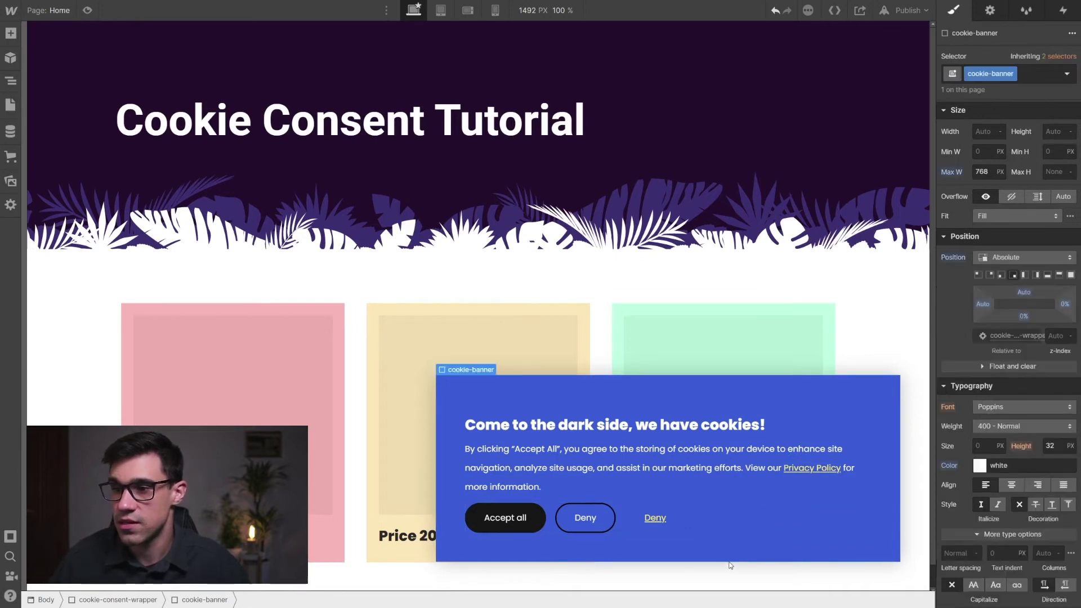
Step: Relabel the third button 'Preferences'
{"action": "double_click", "coordinate": [660, 521]}
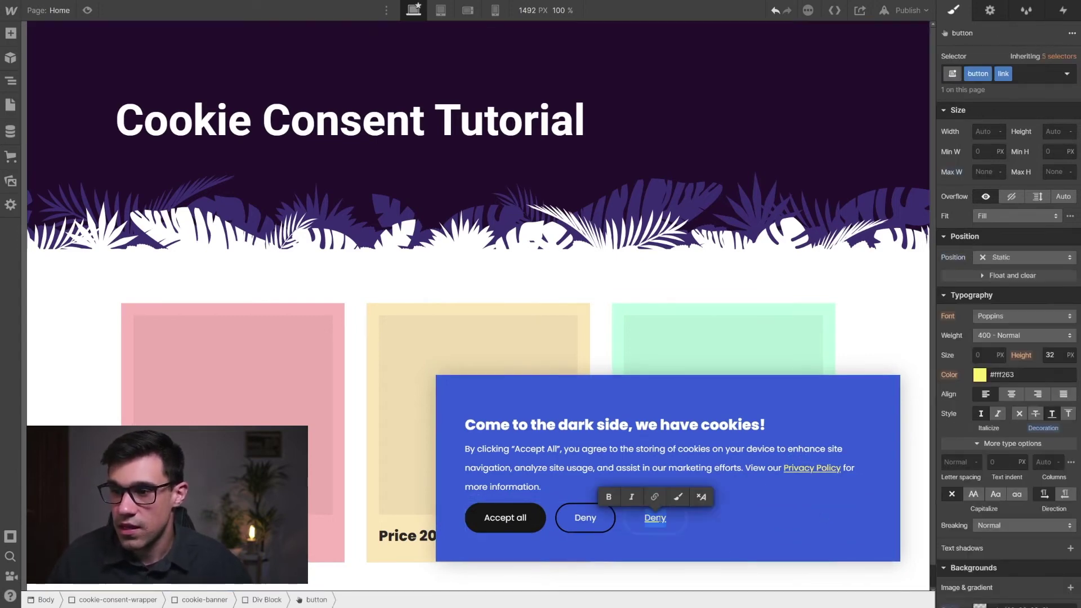
{"action": "type", "text": "Prefer"}
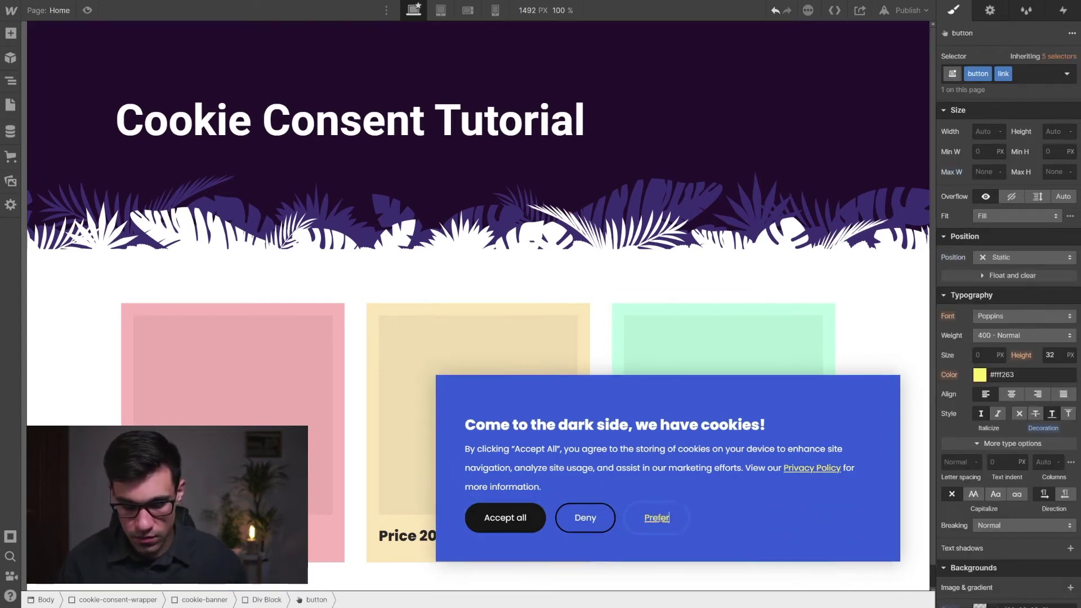
{"action": "type", "text": "ences"}
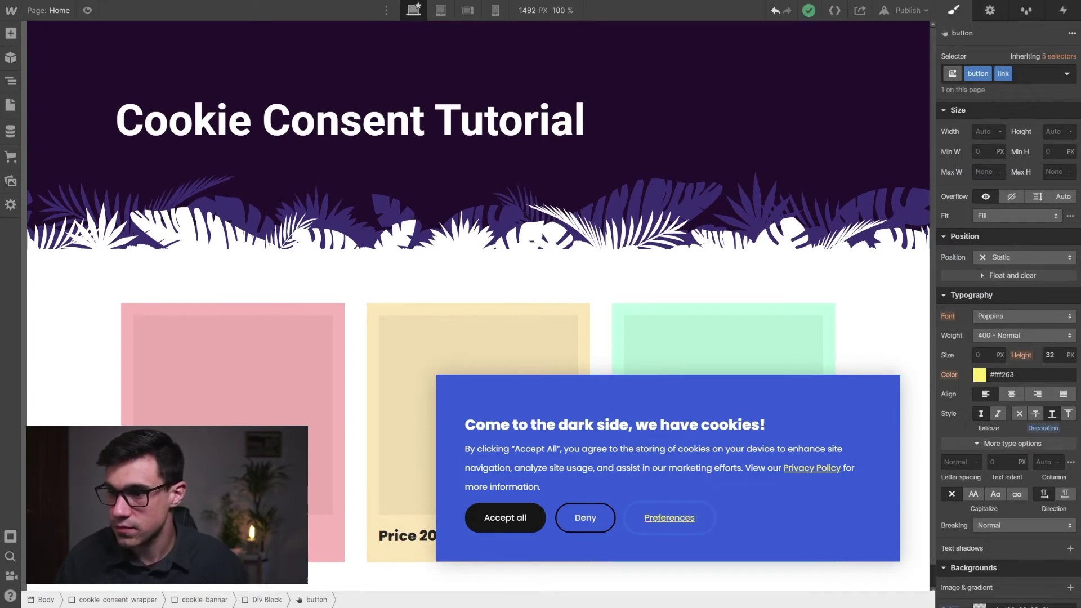
{"action": "left_click", "coordinate": [745, 509]}
{"action": "left_click", "coordinate": [745, 492]}
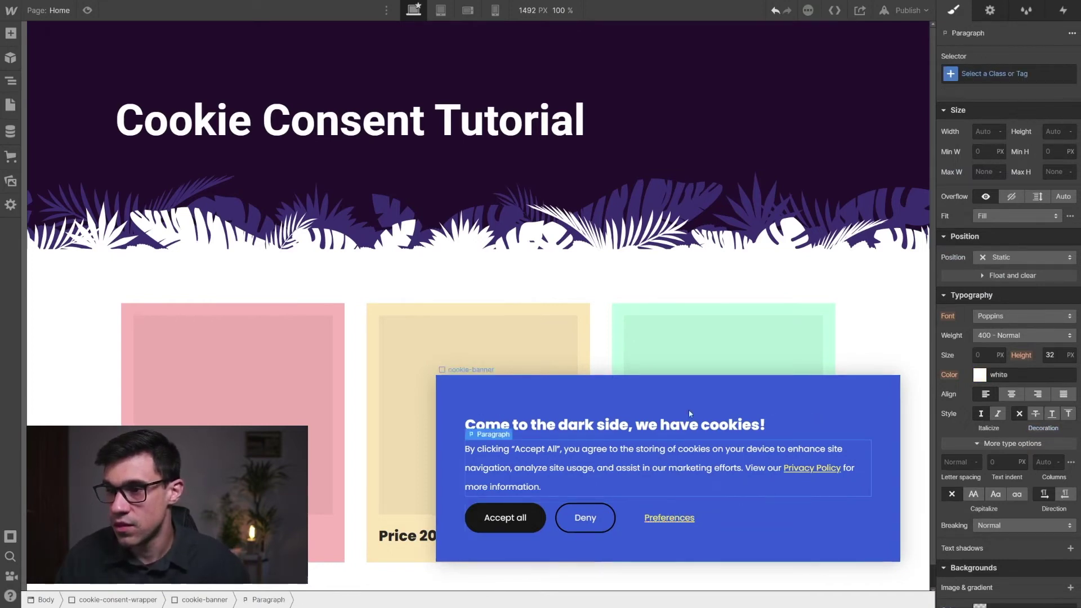
{"action": "left_click", "coordinate": [610, 396]}
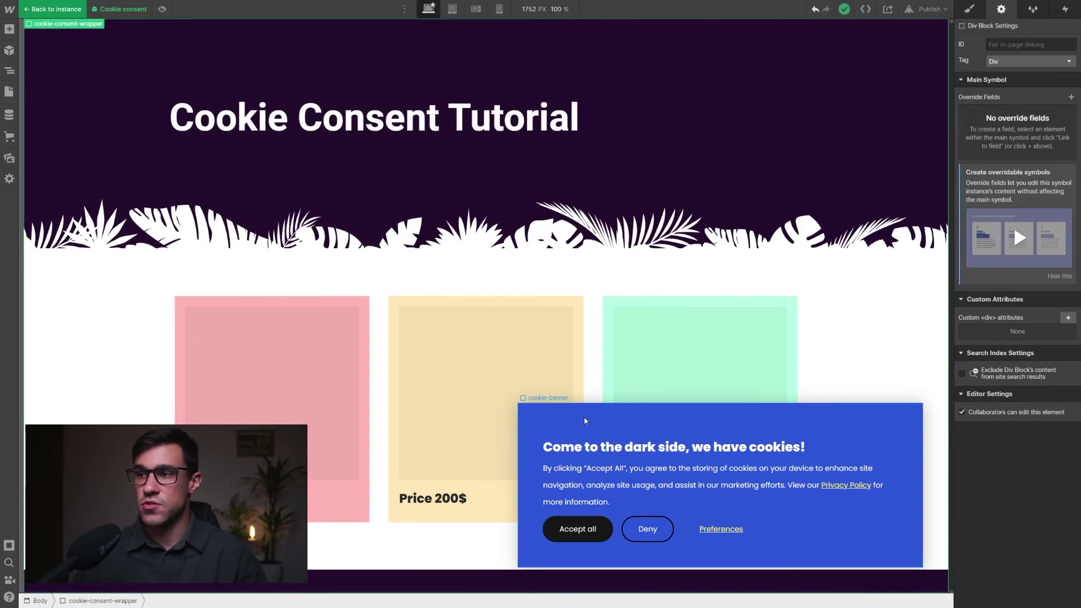
Step: Add the custom attribute fs-cc = banner to the cookie banner
{"action": "left_click", "coordinate": [547, 416]}
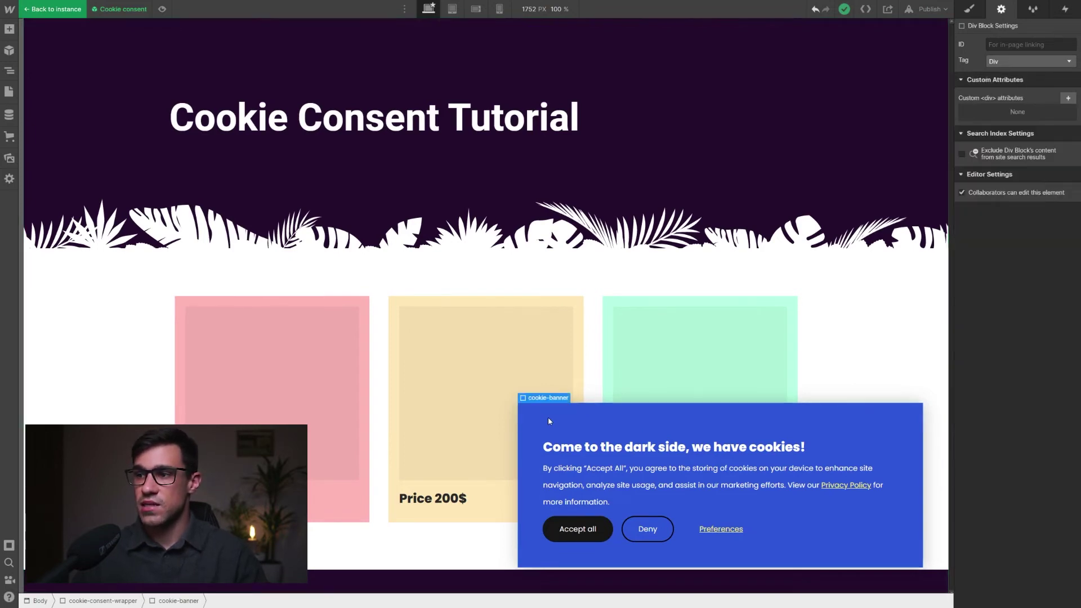
{"action": "left_click", "coordinate": [1068, 99]}
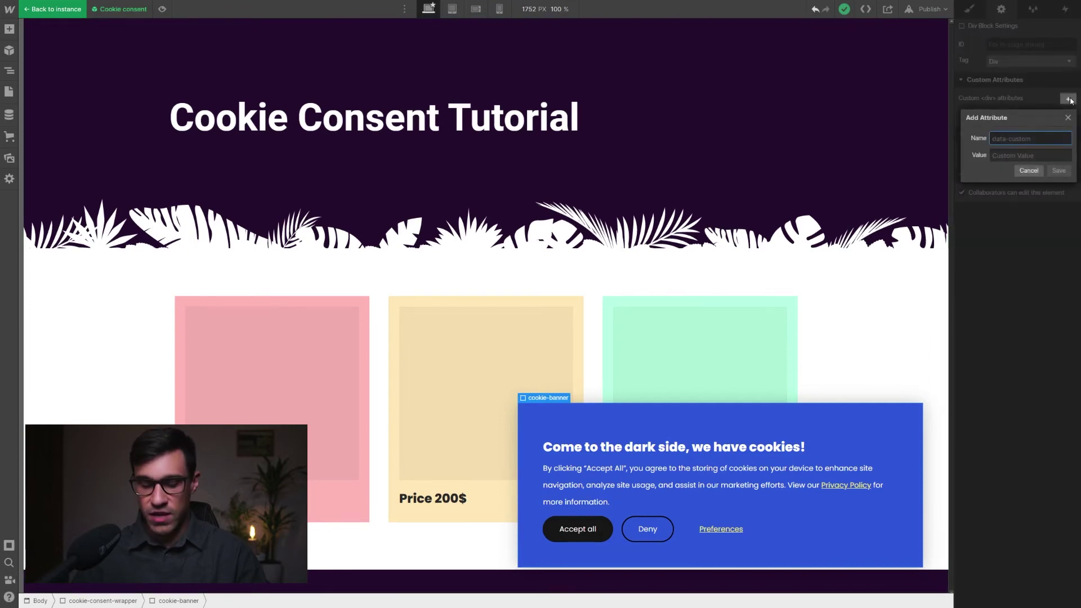
{"action": "type", "text": "fs-cc"}
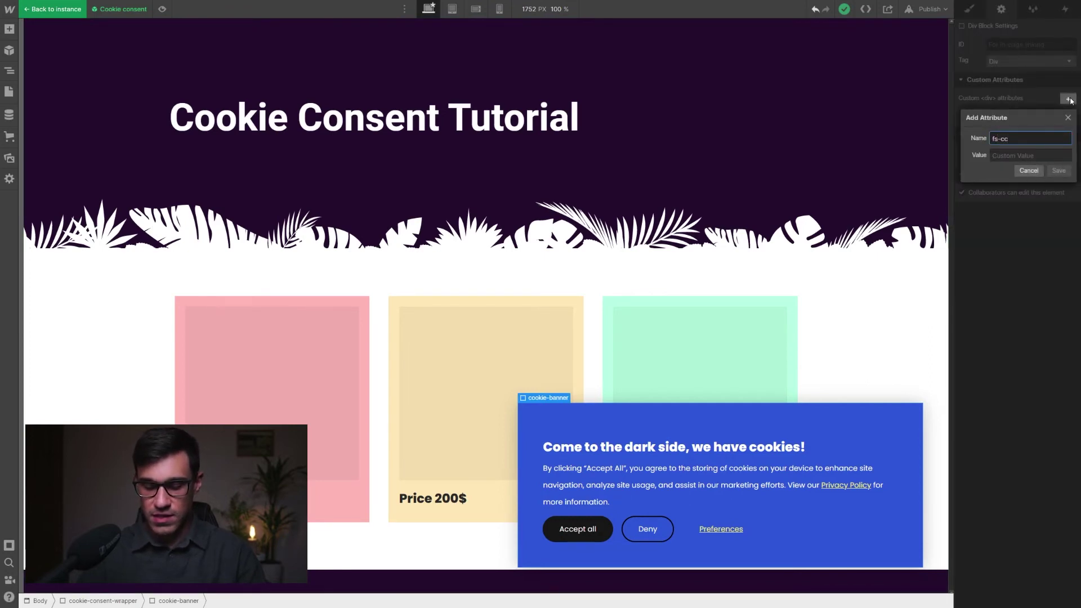
{"action": "key", "text": "Tab"}
{"action": "type", "text": "banne"}
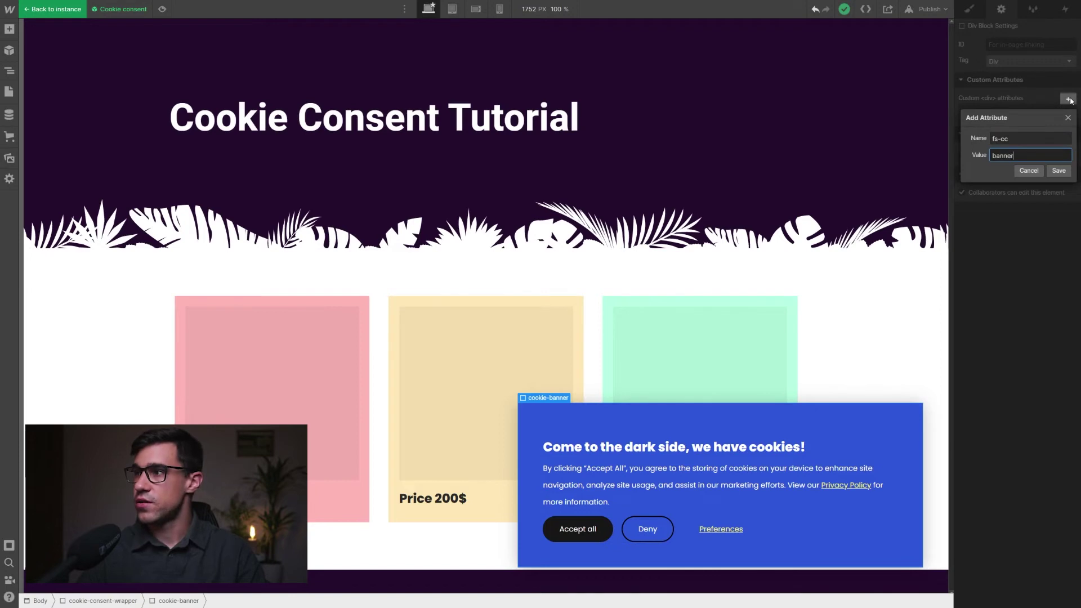
{"action": "type", "text": "r"}
{"action": "key", "text": "Return"}
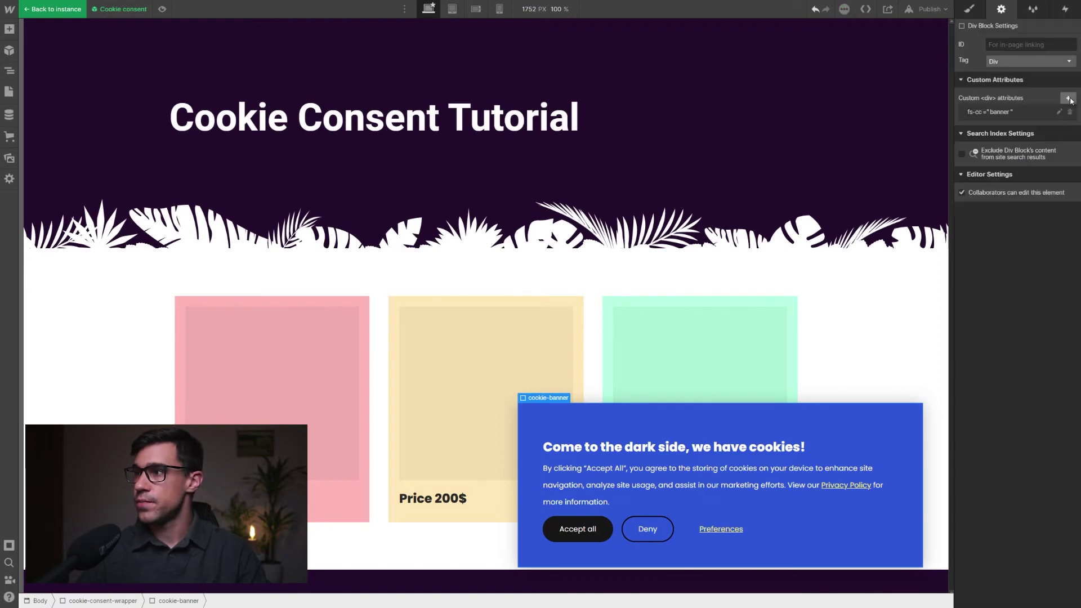
Step: Add the custom attribute fs-cc = allow to the Accept all button
{"action": "left_click", "coordinate": [589, 527]}
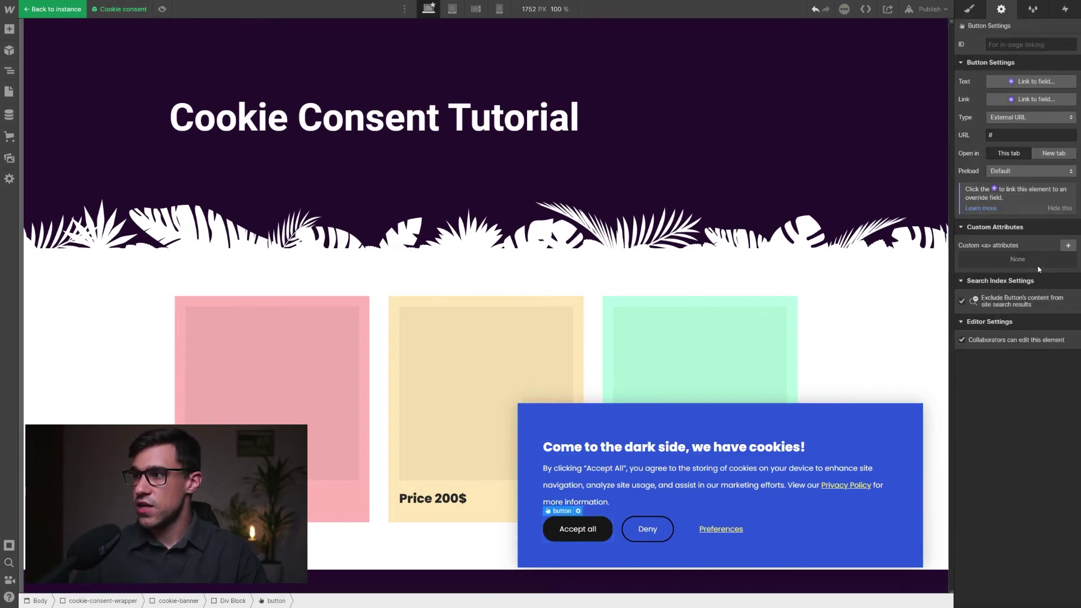
{"action": "left_click", "coordinate": [1068, 246]}
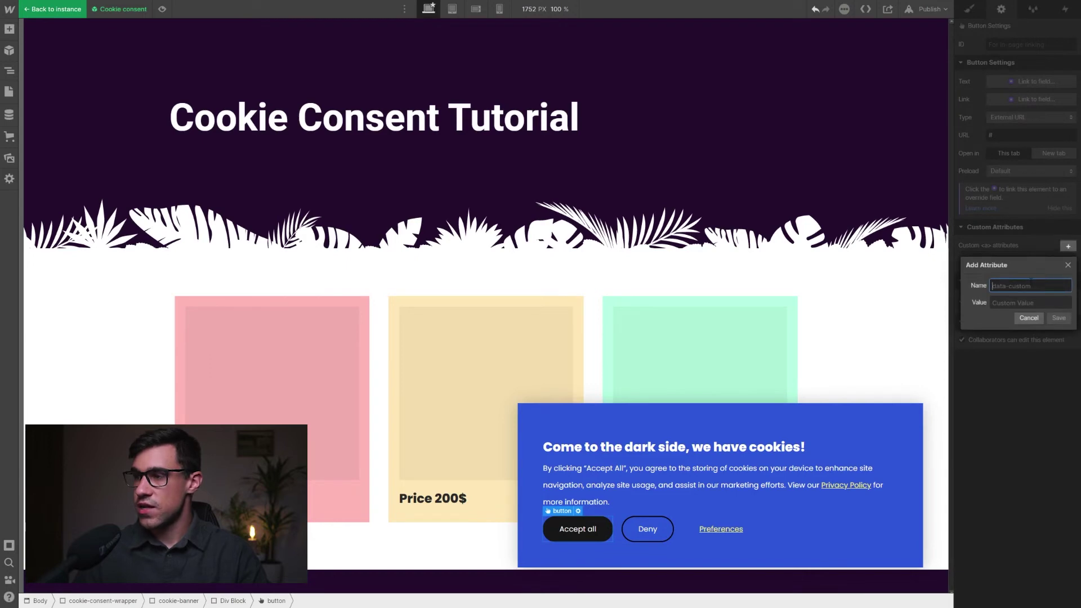
{"action": "type", "text": "fs-cc"}
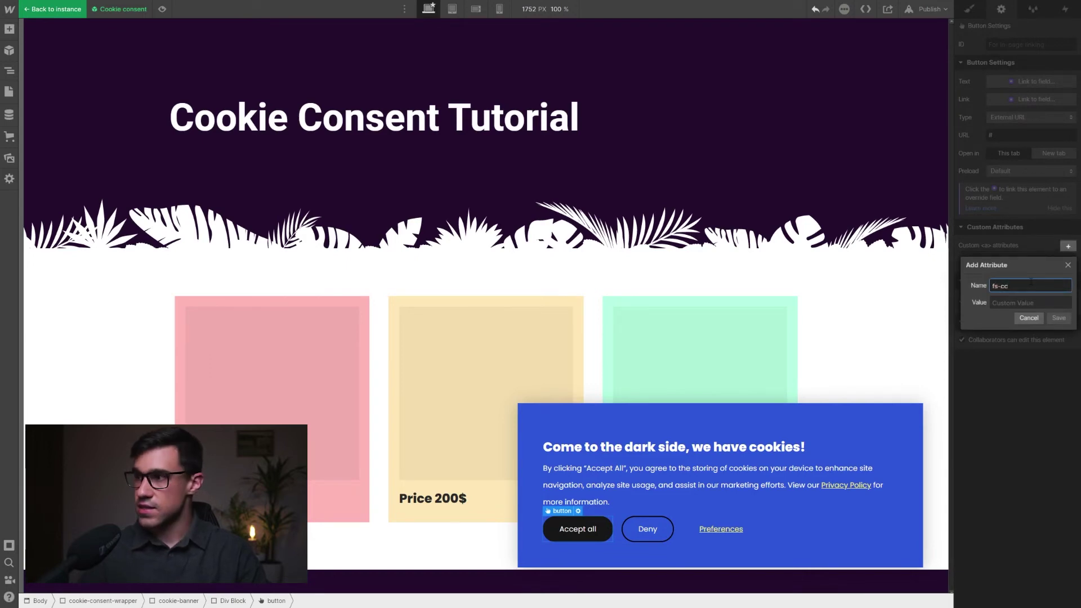
{"action": "key", "text": "Tab"}
{"action": "type", "text": "allow"}
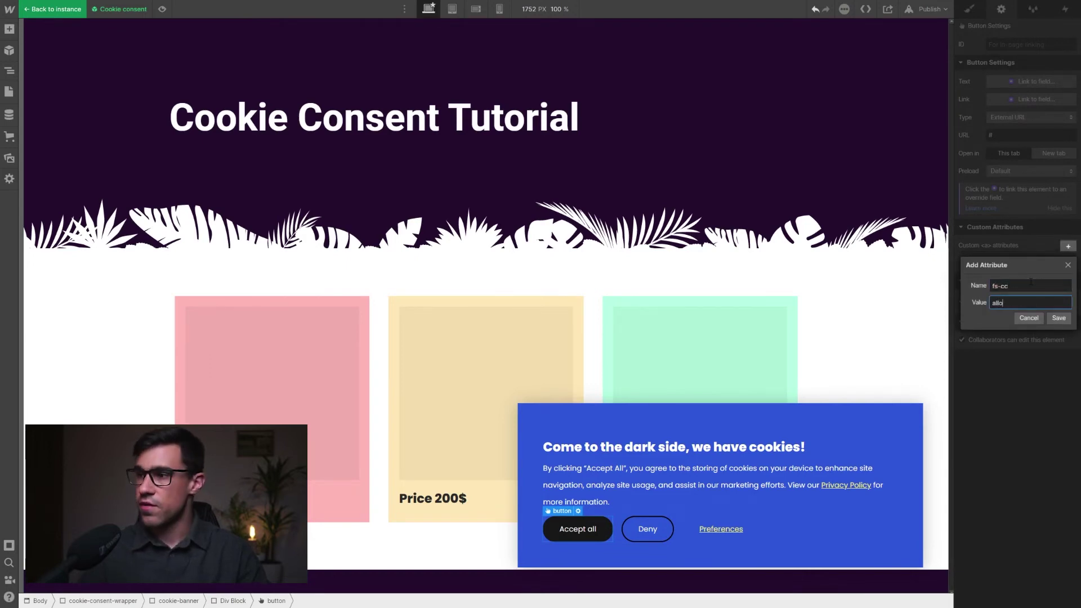
{"action": "left_click", "coordinate": [1060, 320]}
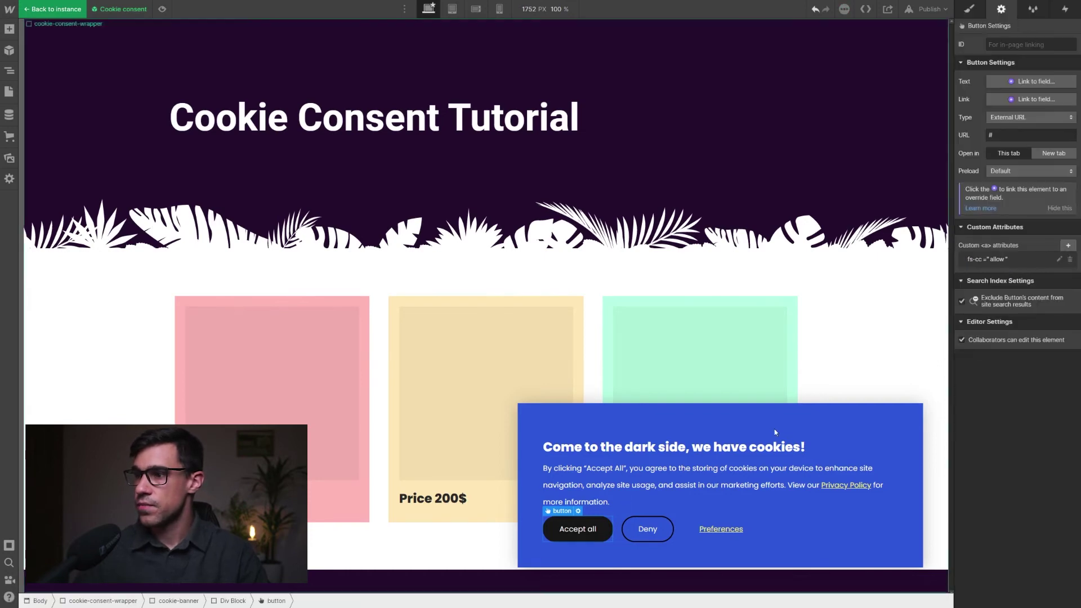
{"action": "left_click", "coordinate": [666, 525]}
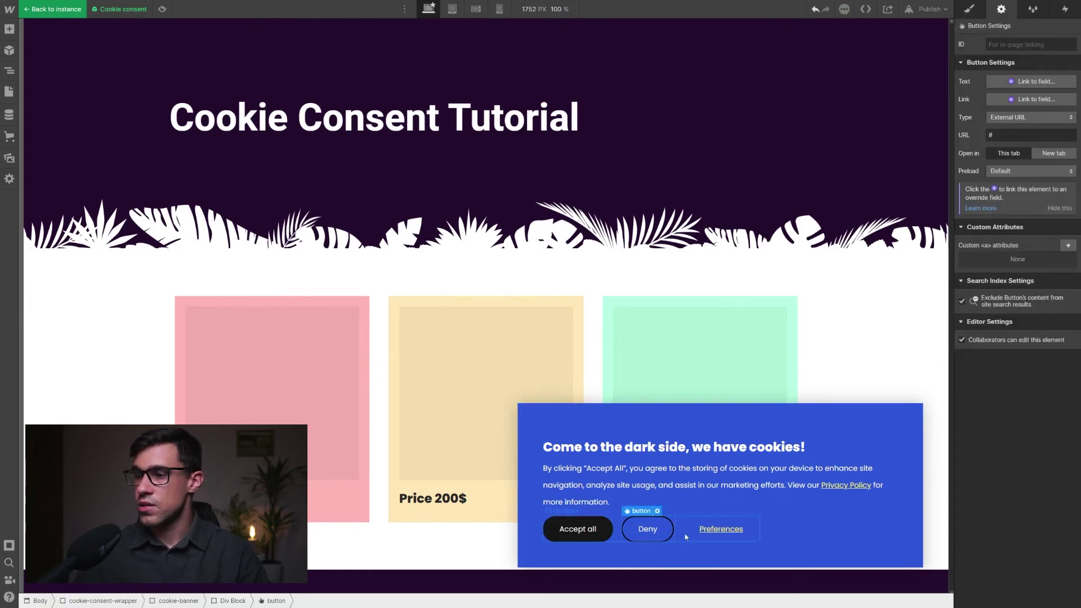
Step: Give the Deny button the custom attribute fs-cc = deny
{"action": "left_click", "coordinate": [1067, 246]}
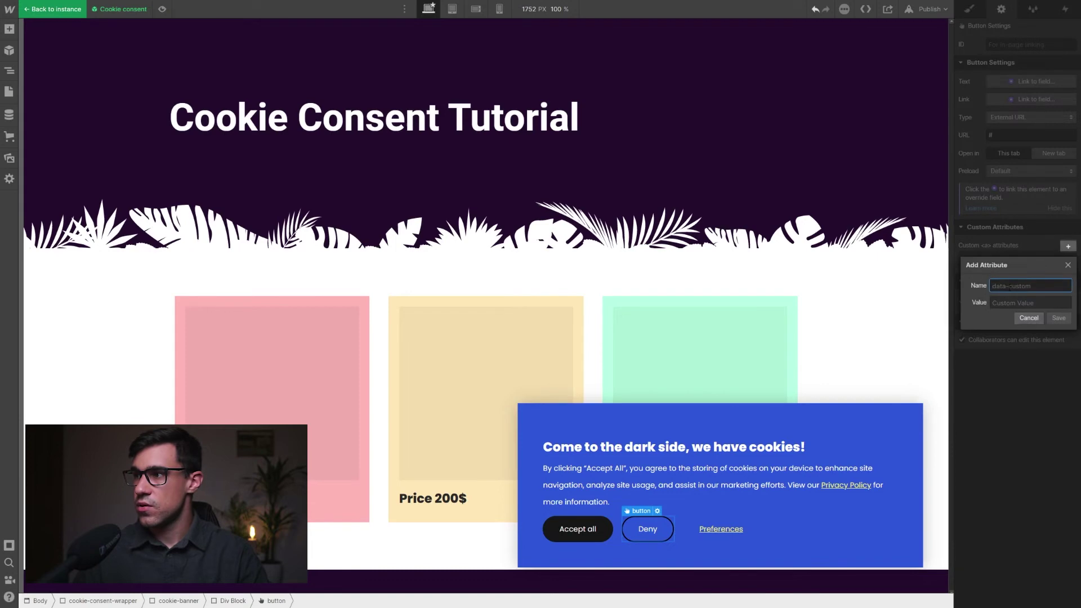
{"action": "type", "text": "fs-cc"}
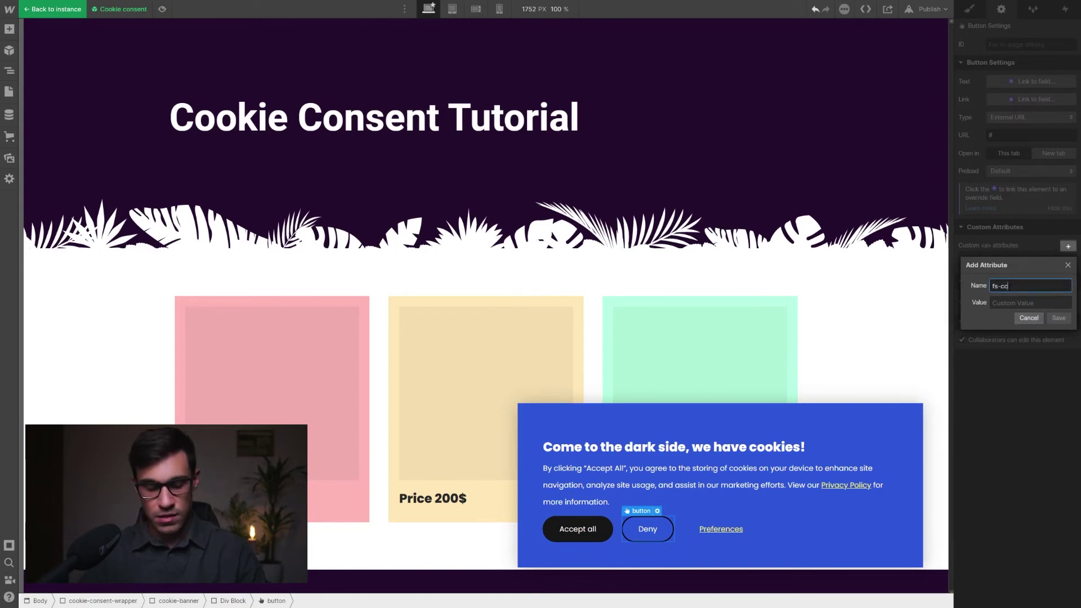
{"action": "key", "text": "Tab"}
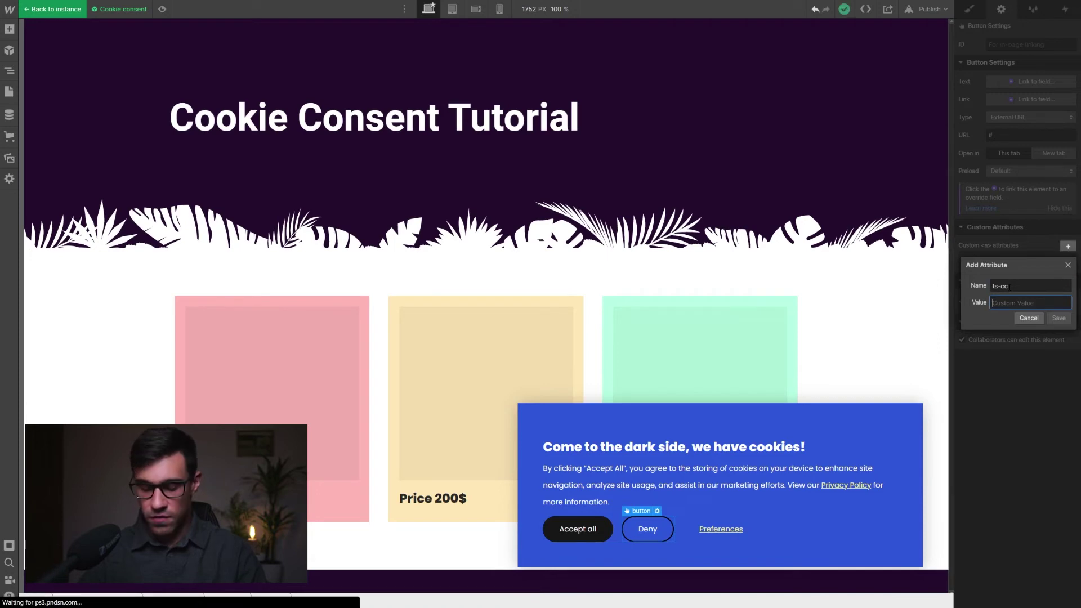
{"action": "type", "text": "deny"}
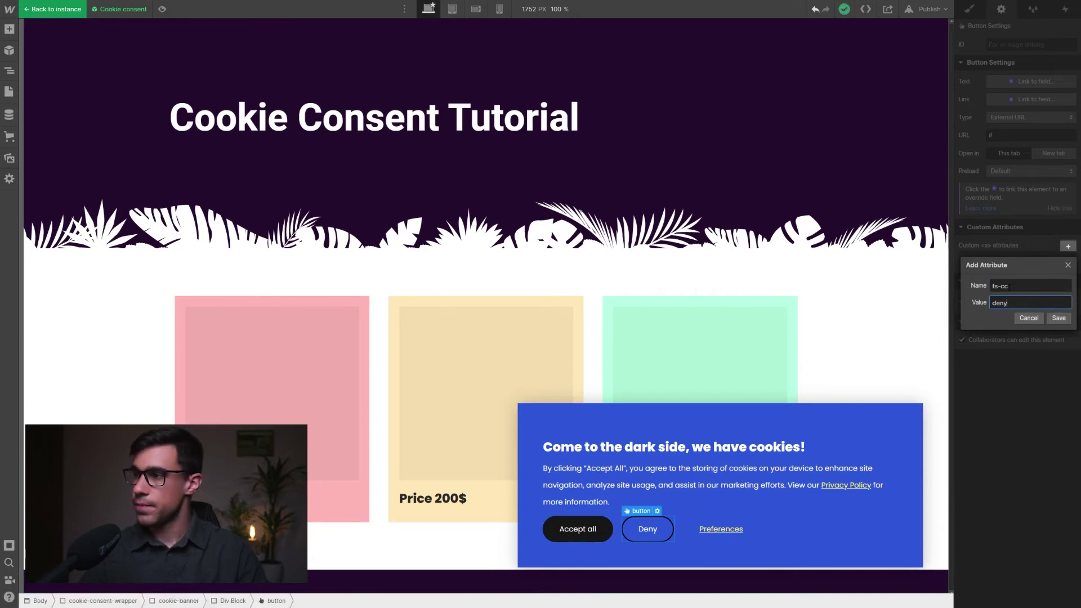
{"action": "left_click", "coordinate": [1058, 318]}
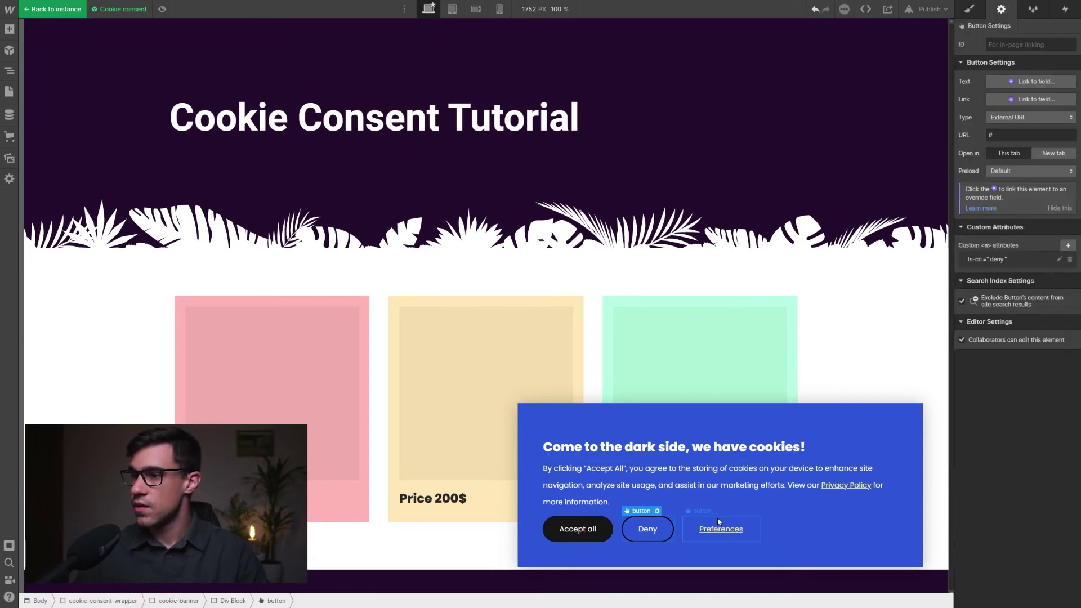
Step: Give the Preferences link the custom attribute fs-cc = open-preferences, then select the consent wrapper
{"action": "left_click", "coordinate": [718, 522]}
{"action": "left_click", "coordinate": [1068, 245]}
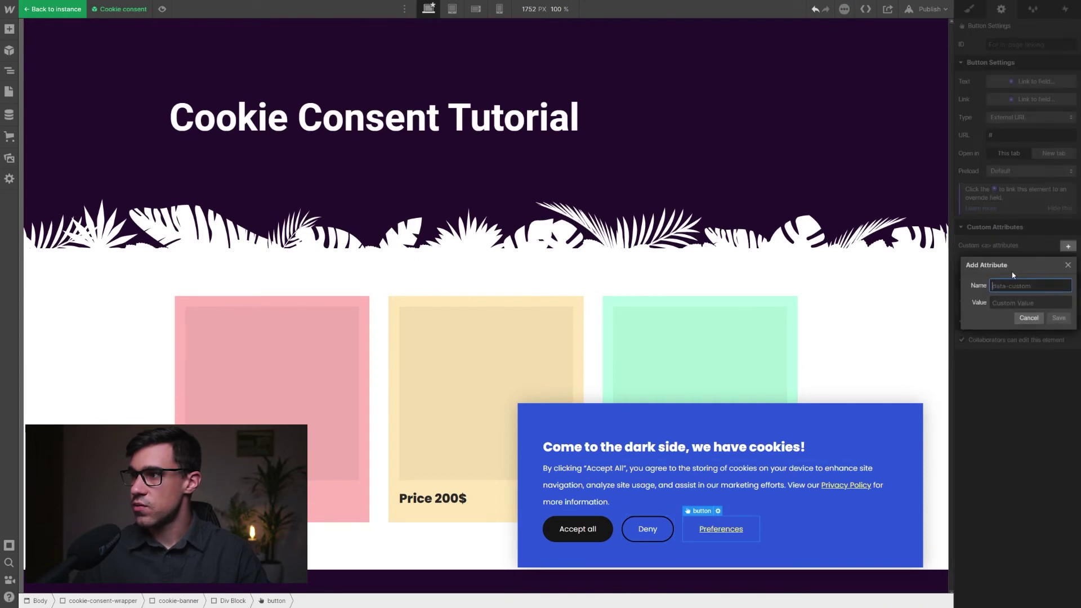
{"action": "type", "text": "fs-c"}
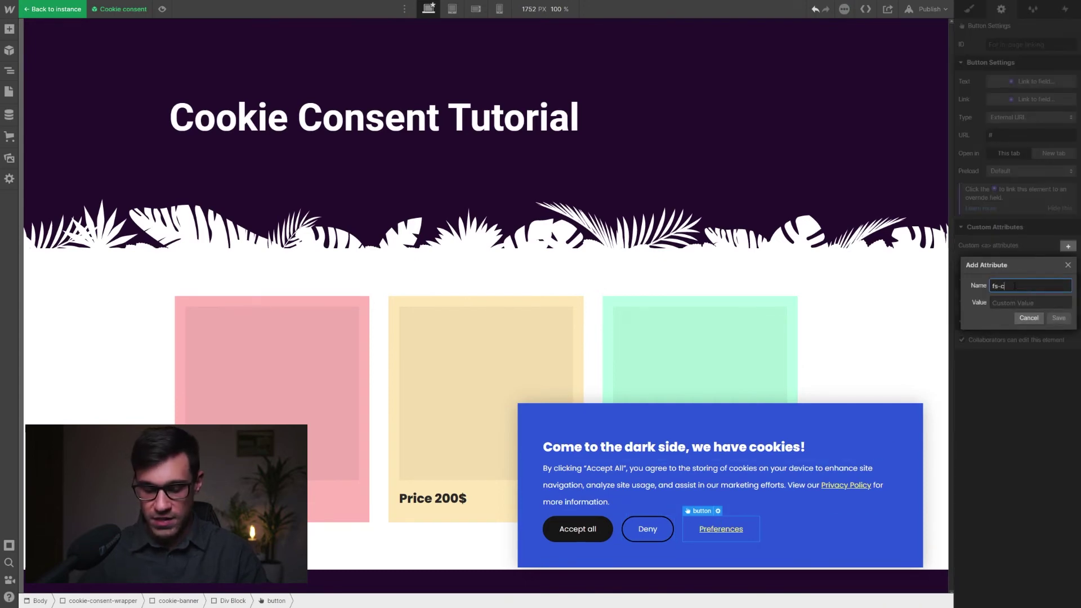
{"action": "type", "text": "c"}
{"action": "key", "text": "Tab"}
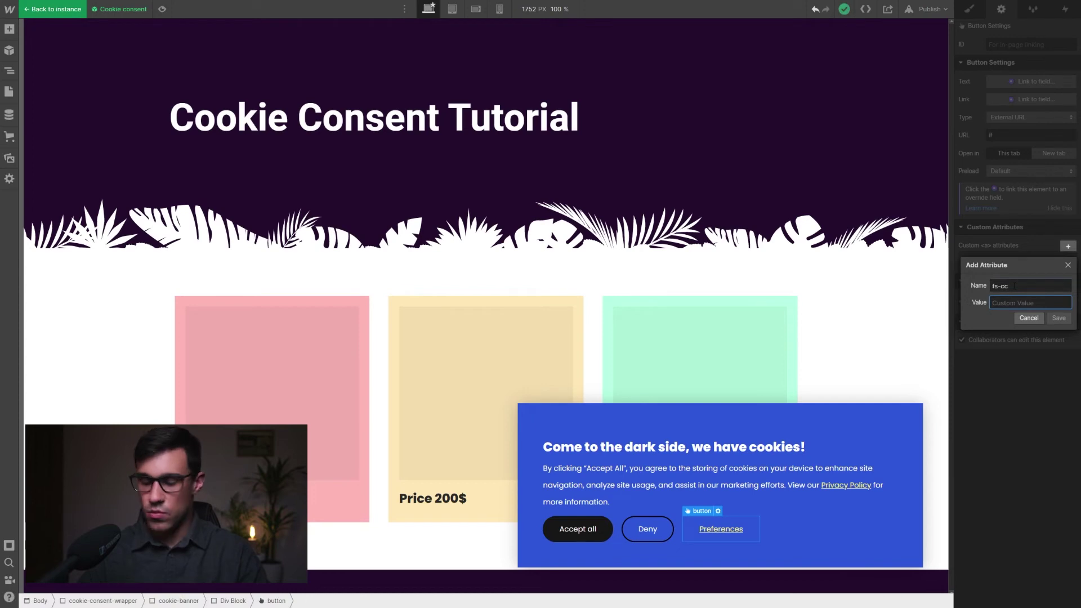
{"action": "type", "text": "open-"}
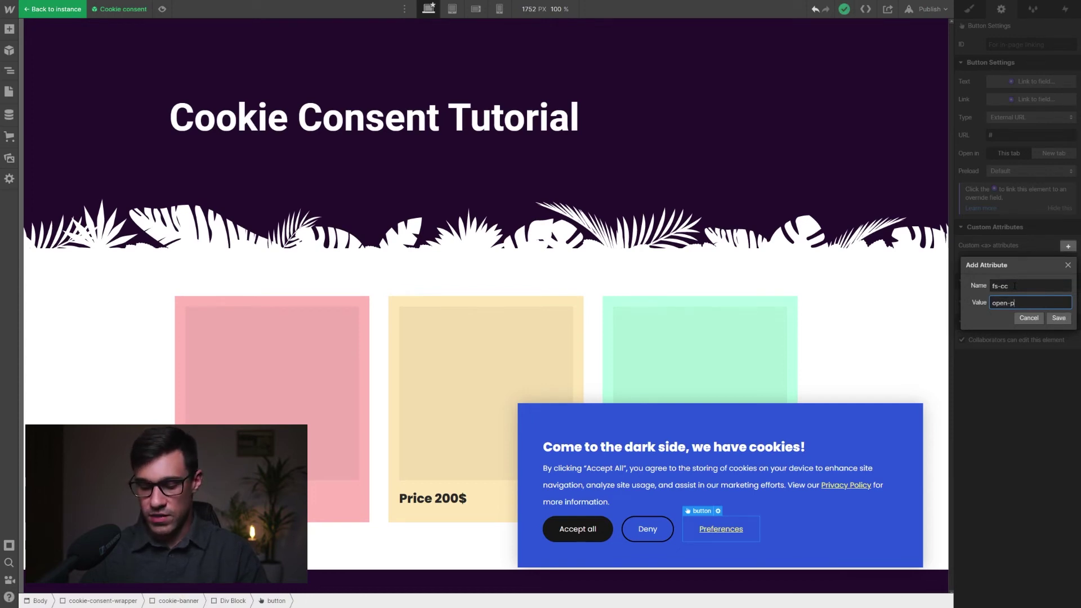
{"action": "type", "text": "preferences"}
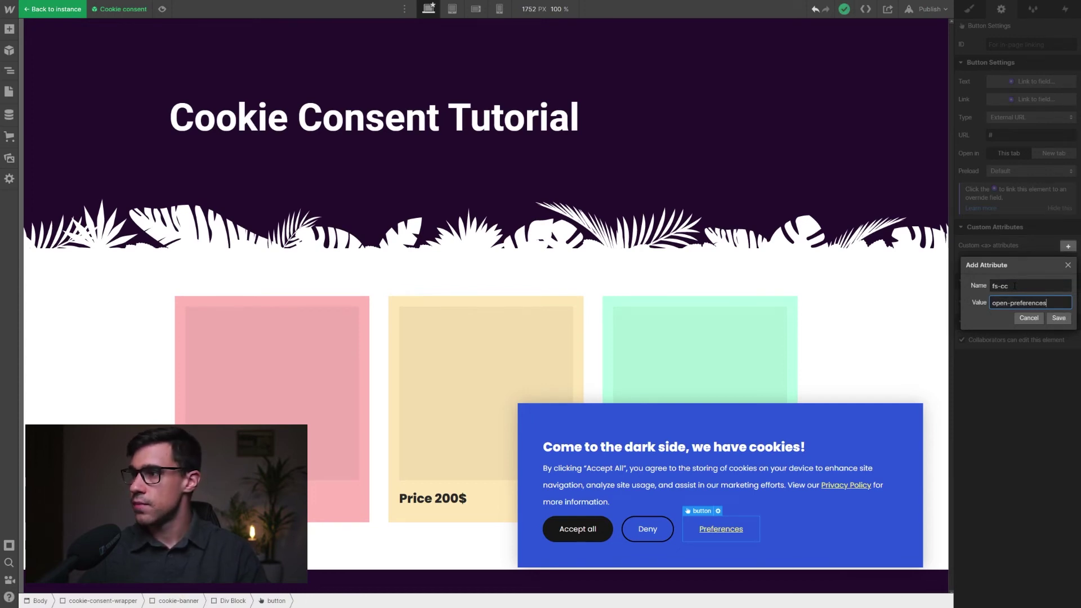
{"action": "left_click", "coordinate": [1050, 318]}
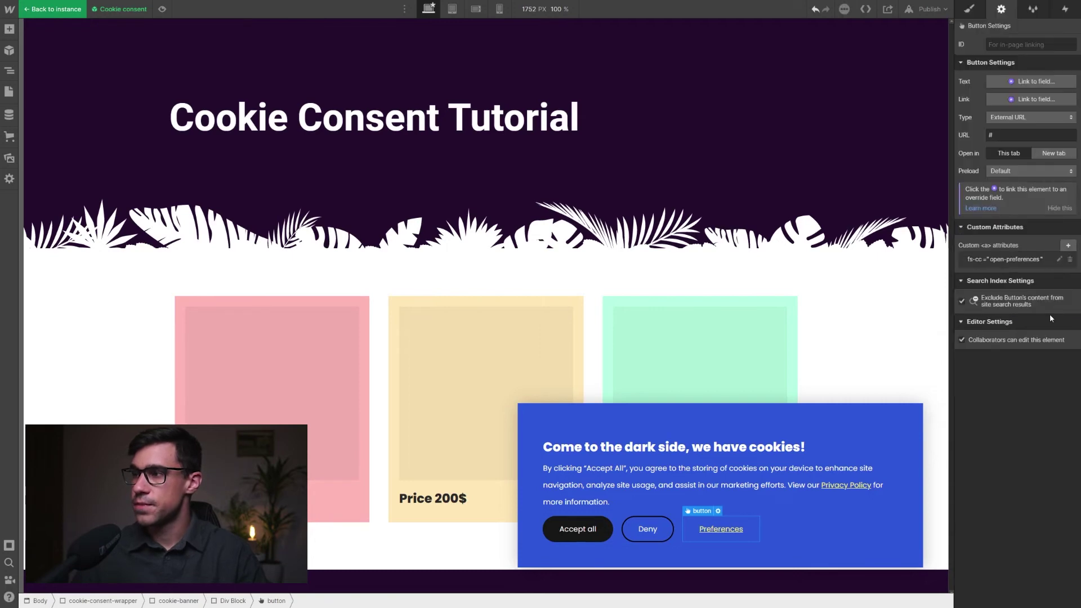
{"action": "left_click", "coordinate": [857, 354]}
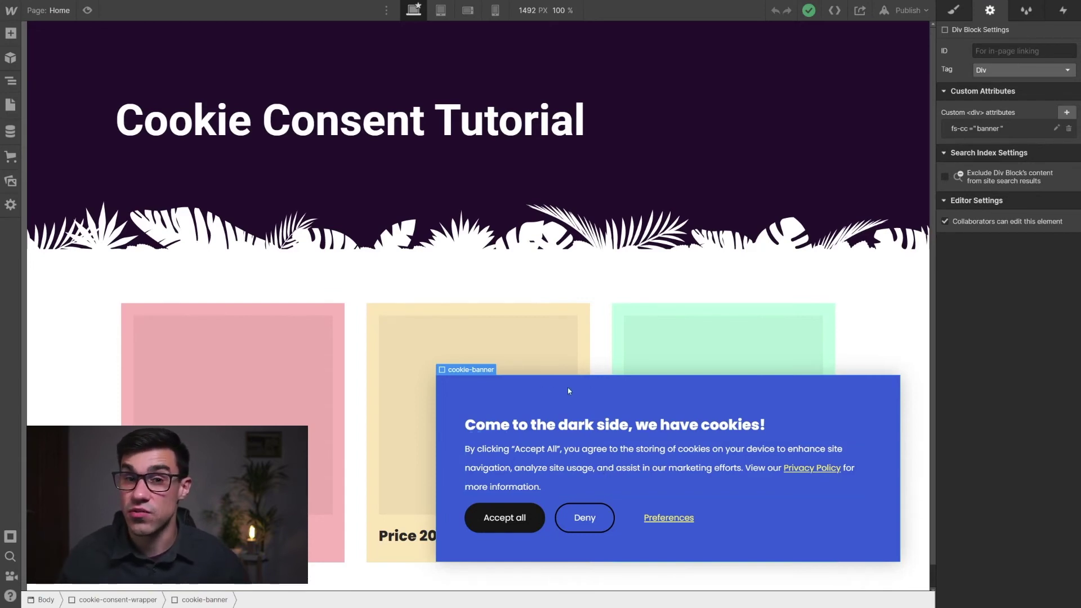
Step: Try a vertical flex layout on cookie-banner, undo it, then set its Display to None
{"action": "left_click", "coordinate": [953, 10]}
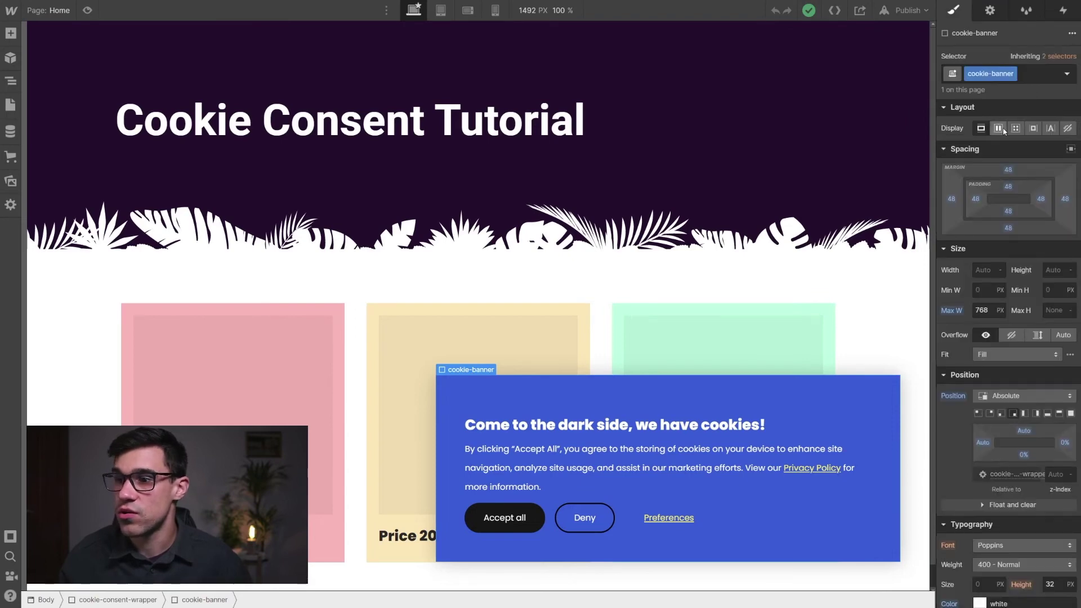
{"action": "left_click", "coordinate": [1000, 129]}
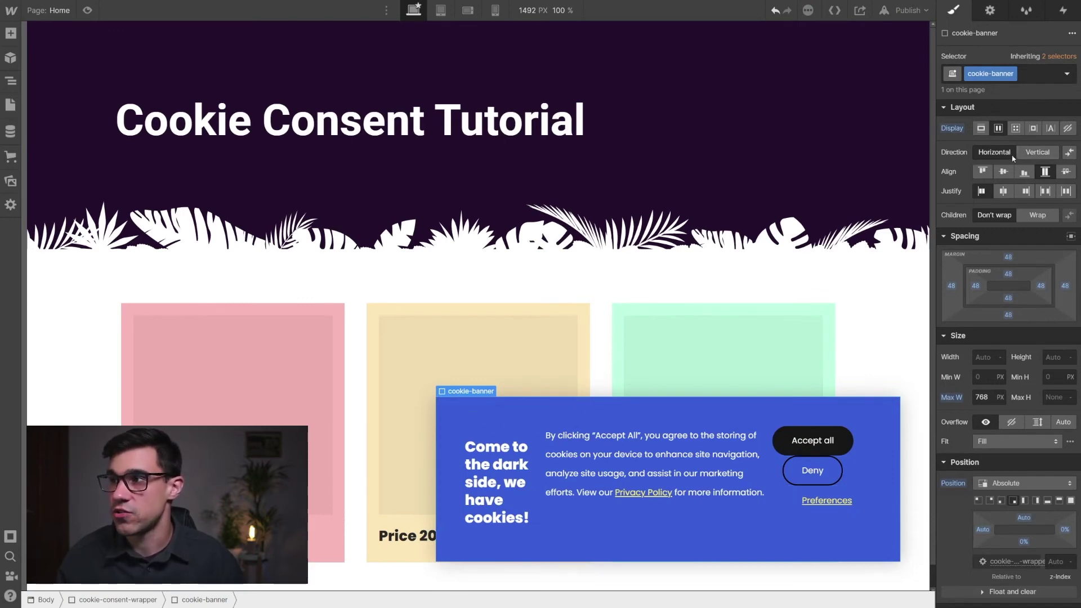
{"action": "left_click", "coordinate": [1037, 152]}
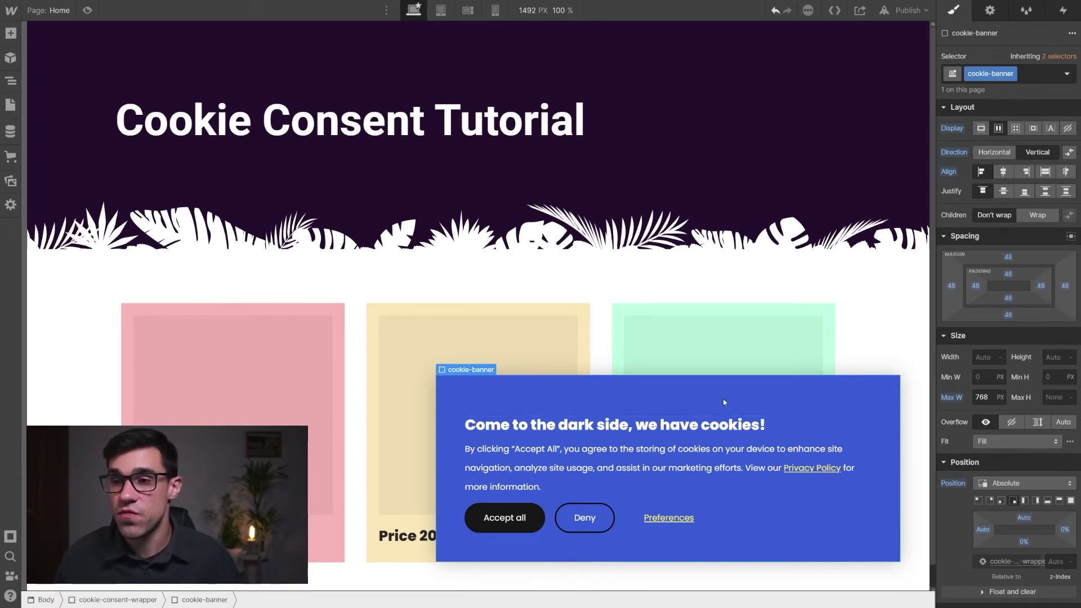
{"action": "key", "text": "ctrl+v"}
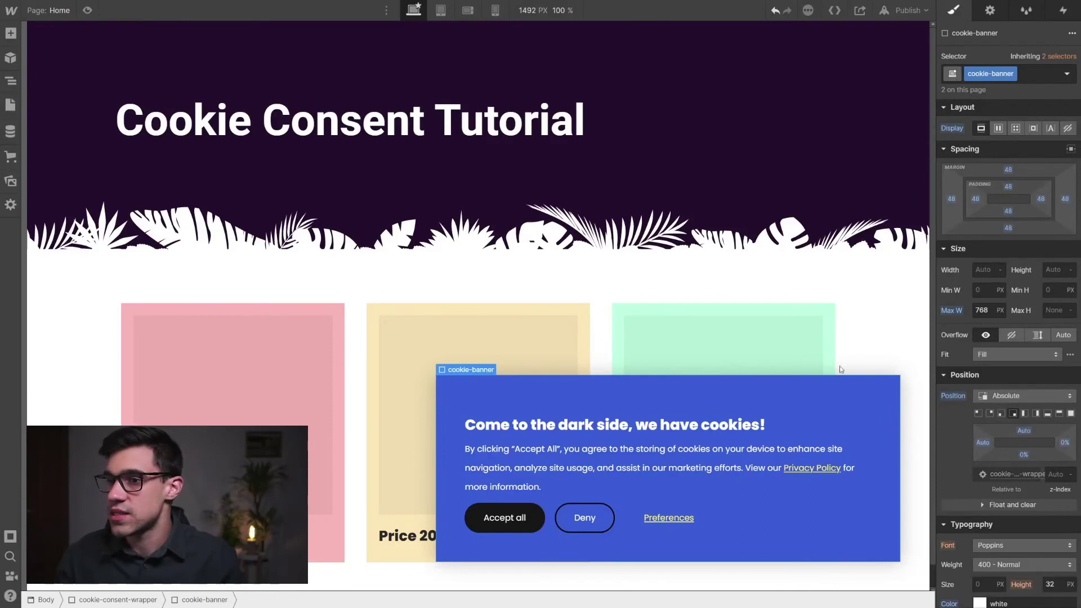
{"action": "left_click", "coordinate": [1068, 129]}
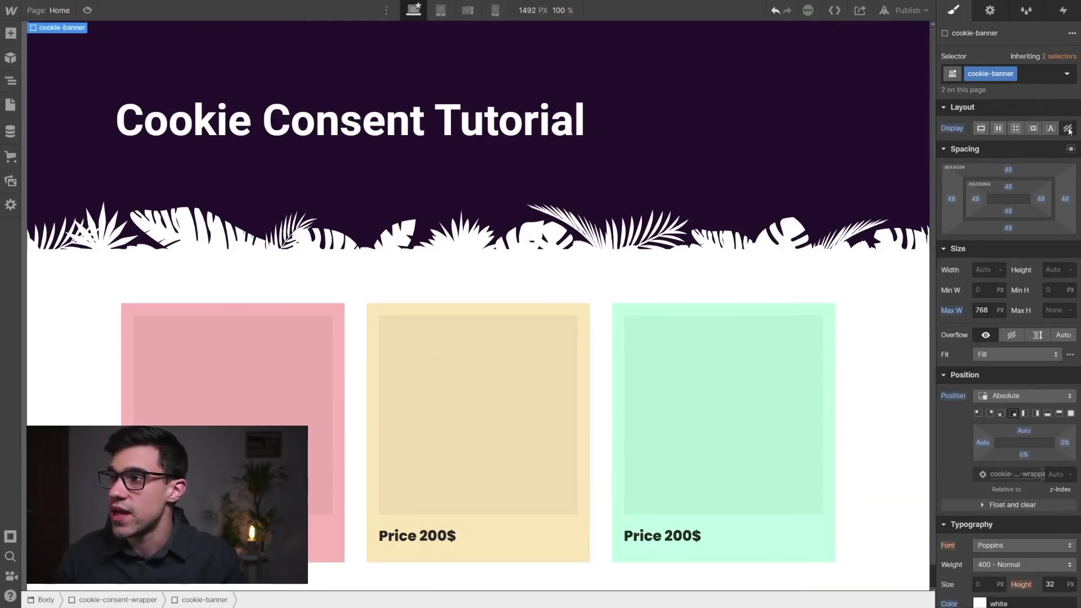